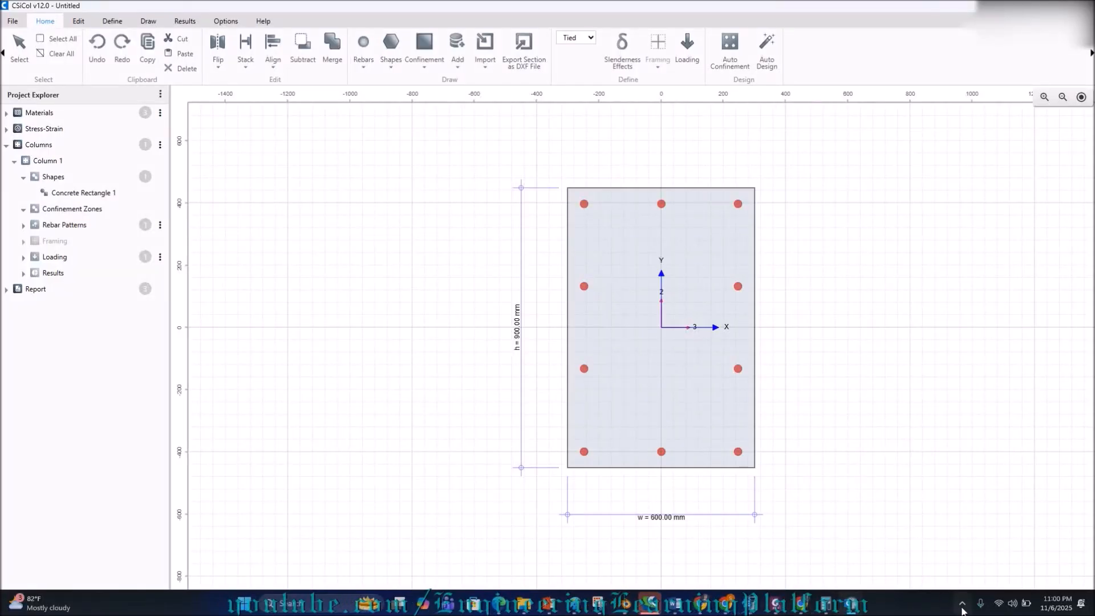
Review the Problem 02 section and material requirements in the assignment PDF, then return to CSiCol.
click(962, 605)
click(962, 605)
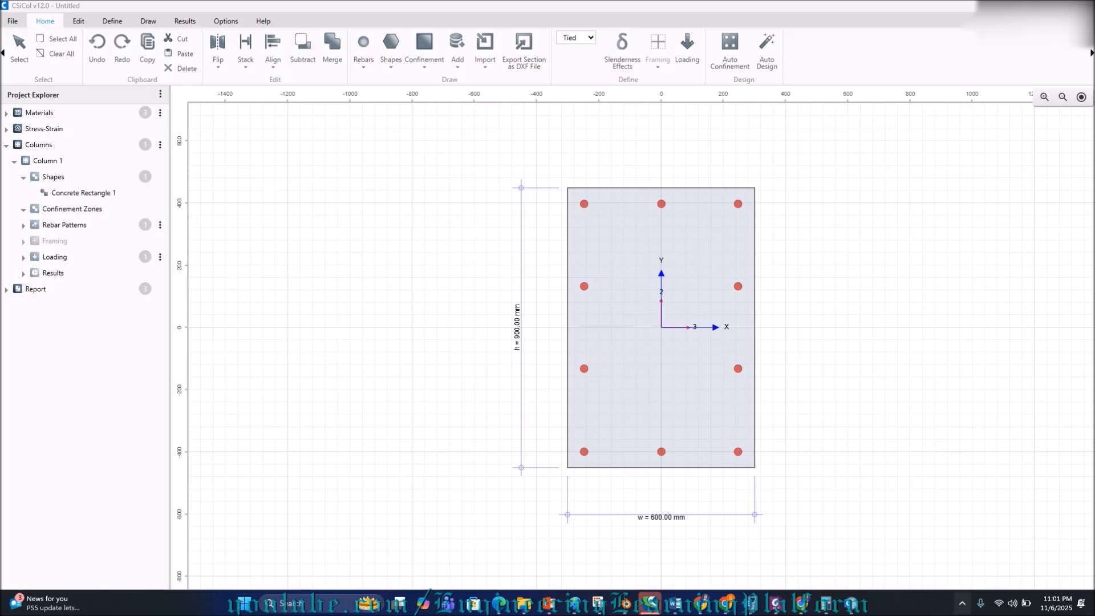
mouse_move(786, 606)
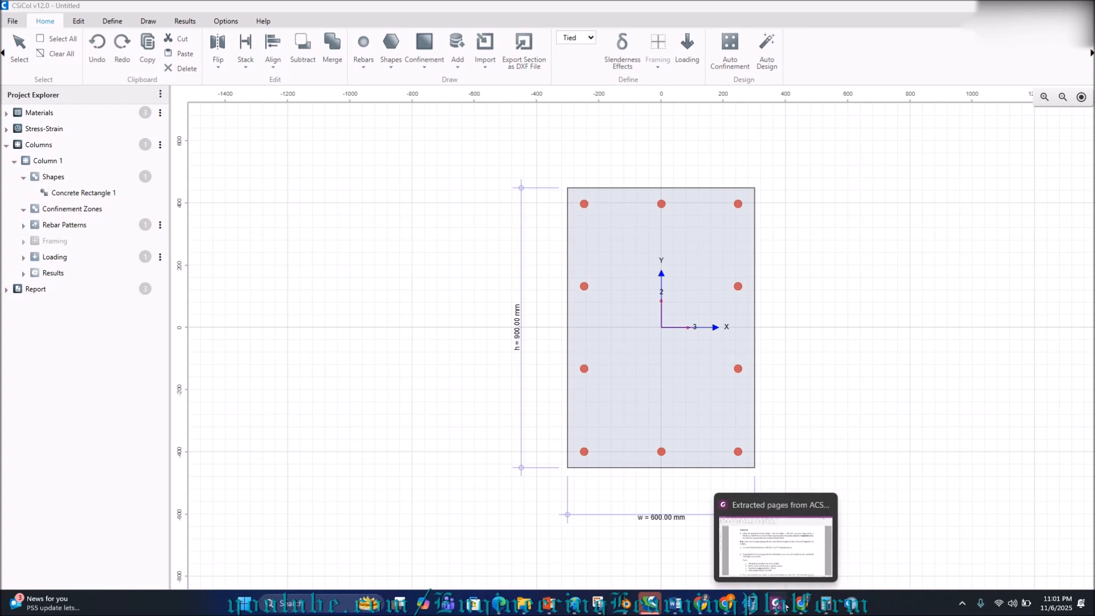
click(962, 605)
click(963, 606)
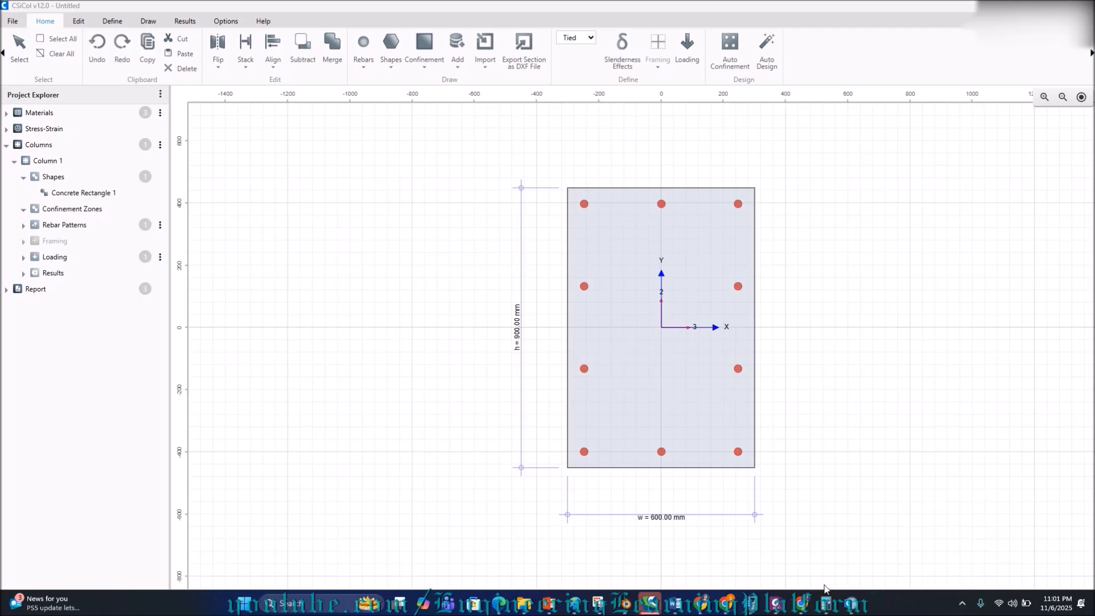
click(774, 603)
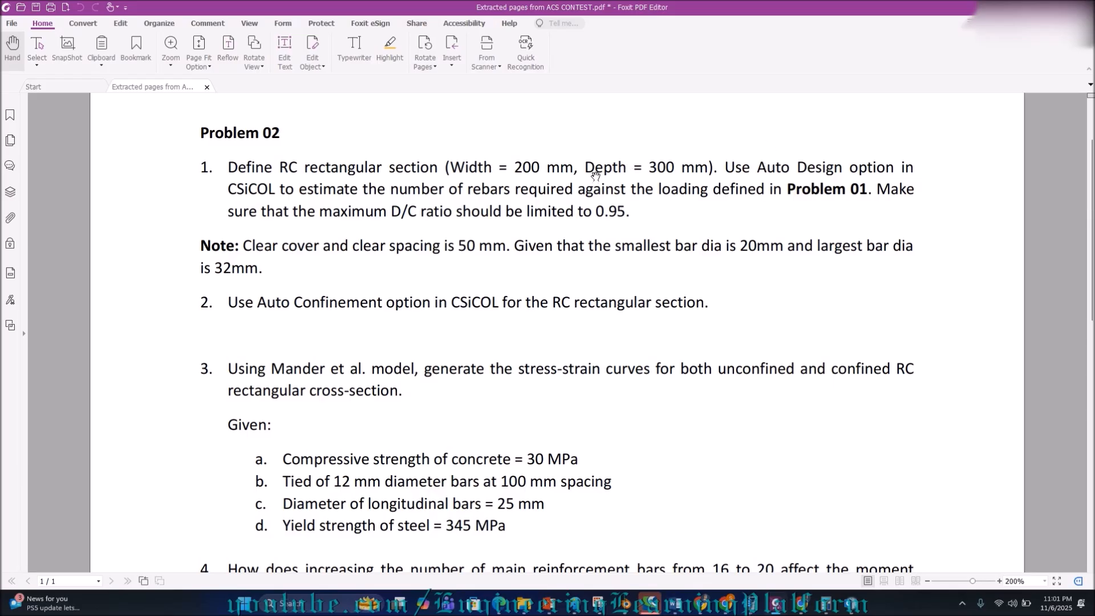
click(851, 604)
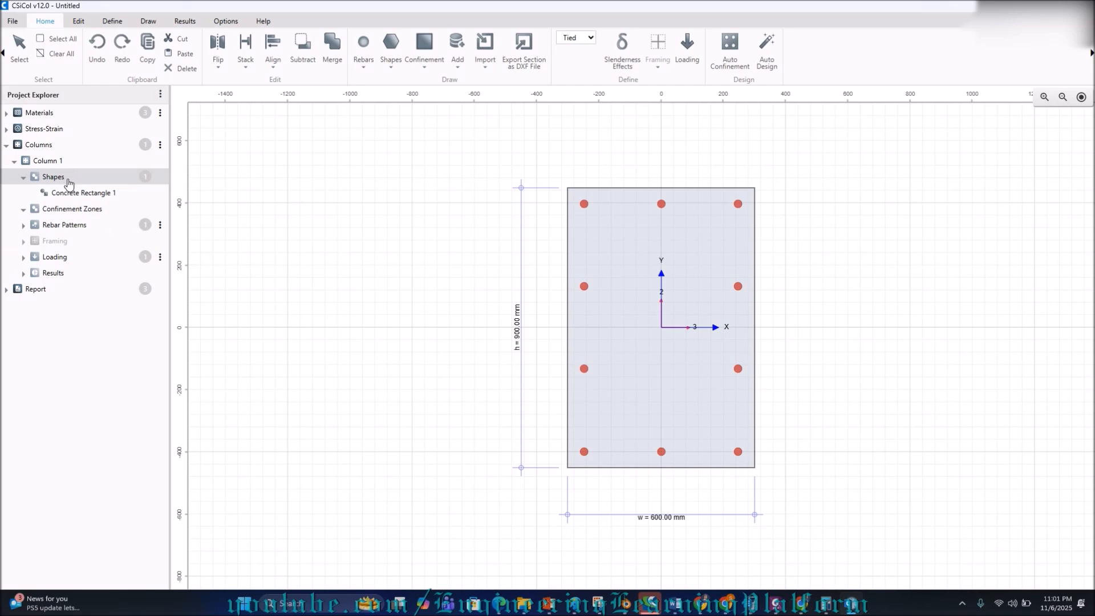
Change Concrete Rectangle 1 from 600 × 900 to 200 mm wide by 300 mm high.
click(76, 197)
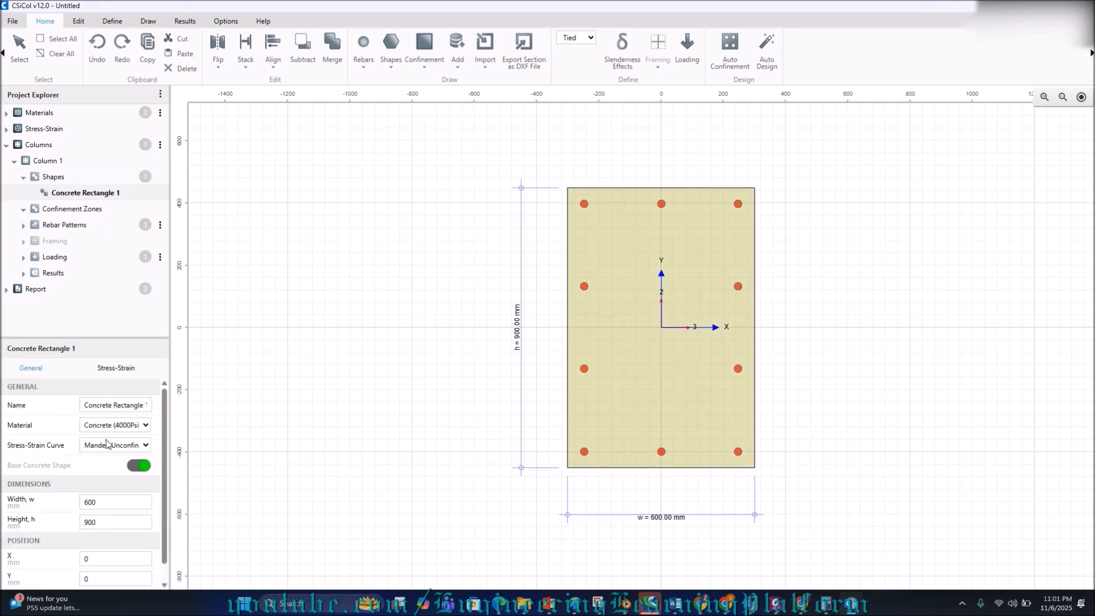
drag(97, 502, 73, 505)
text(200)
drag(112, 521, 73, 522)
text(300)
click(122, 502)
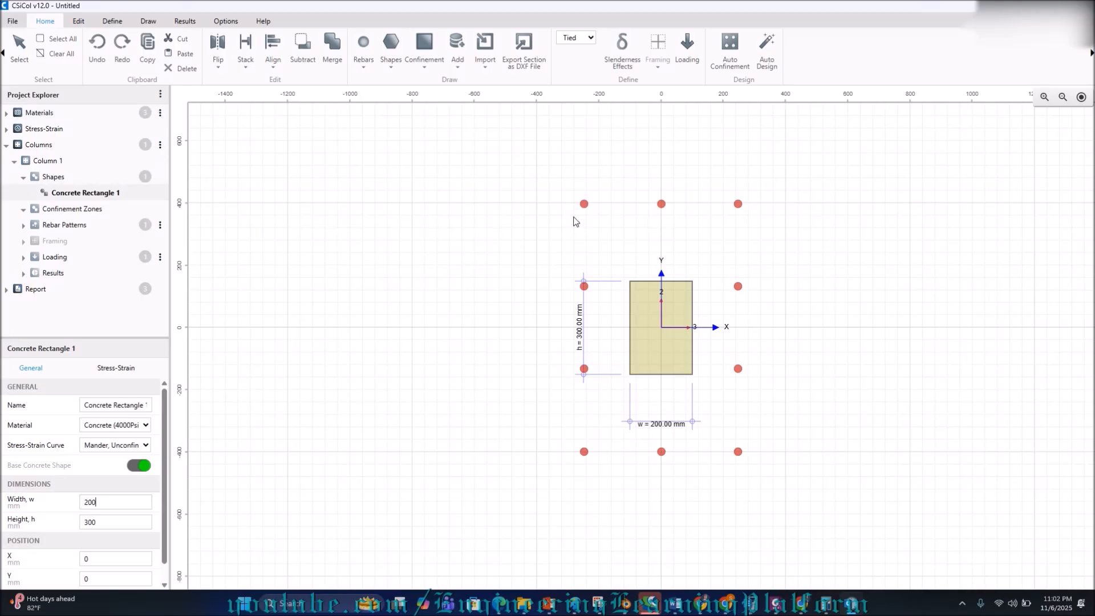
click(584, 207)
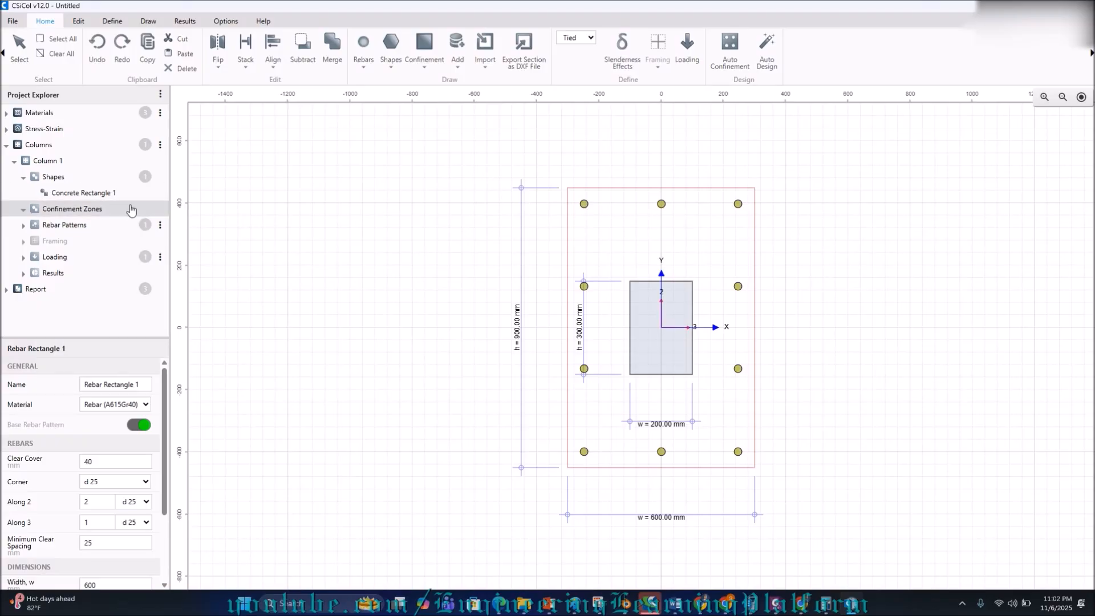
Resize Rebar Rectangle 1 to 200 mm width and 300 mm height.
click(24, 226)
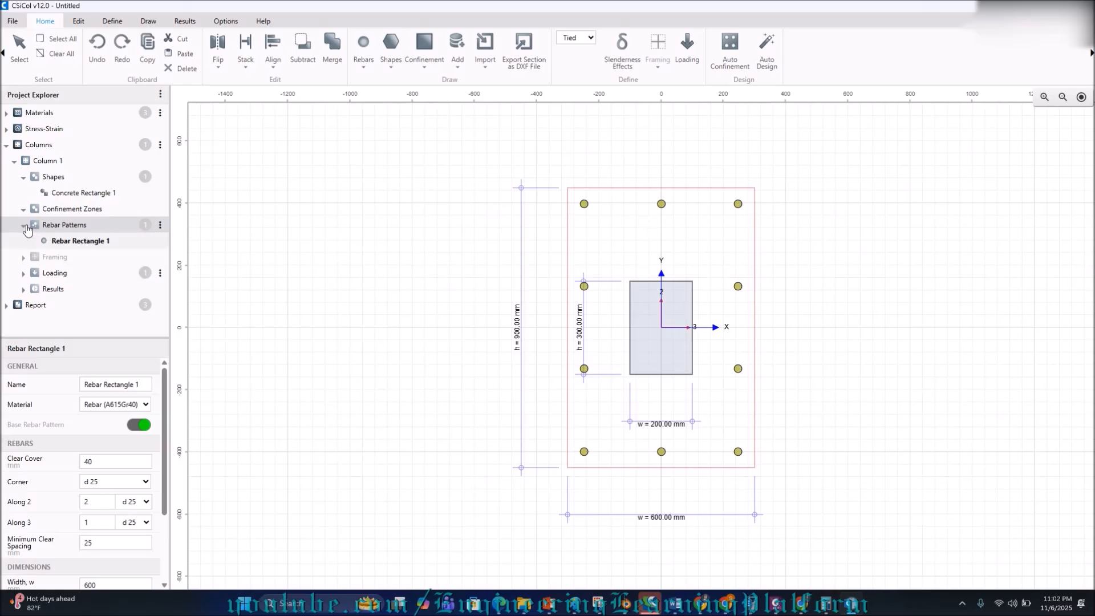
click(64, 245)
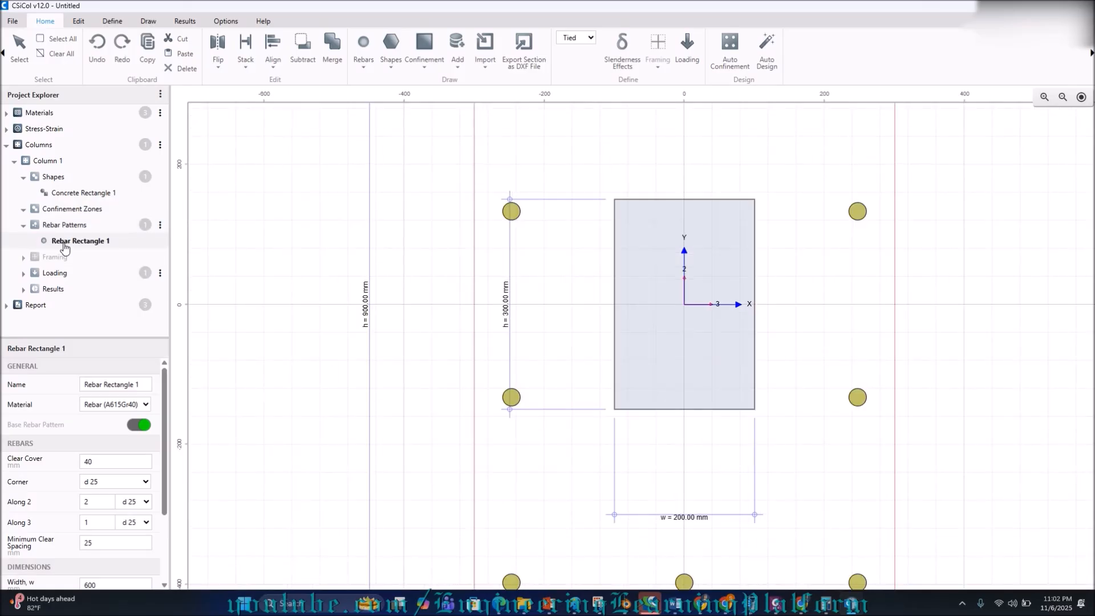
scroll(108, 513, down, 3)
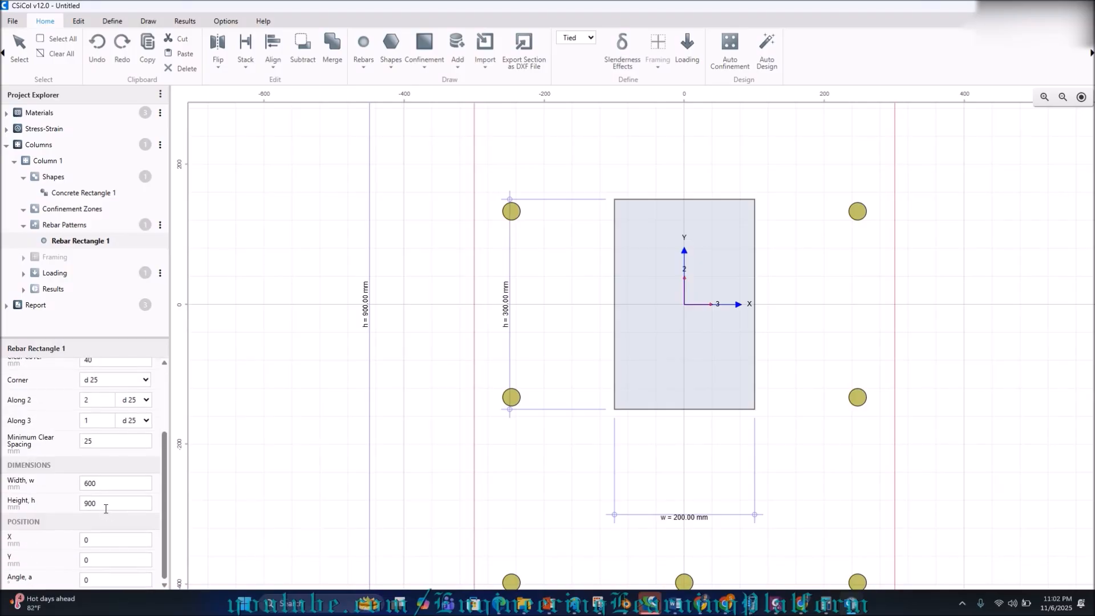
drag(103, 487, 69, 489)
text(300)
key(Tab)
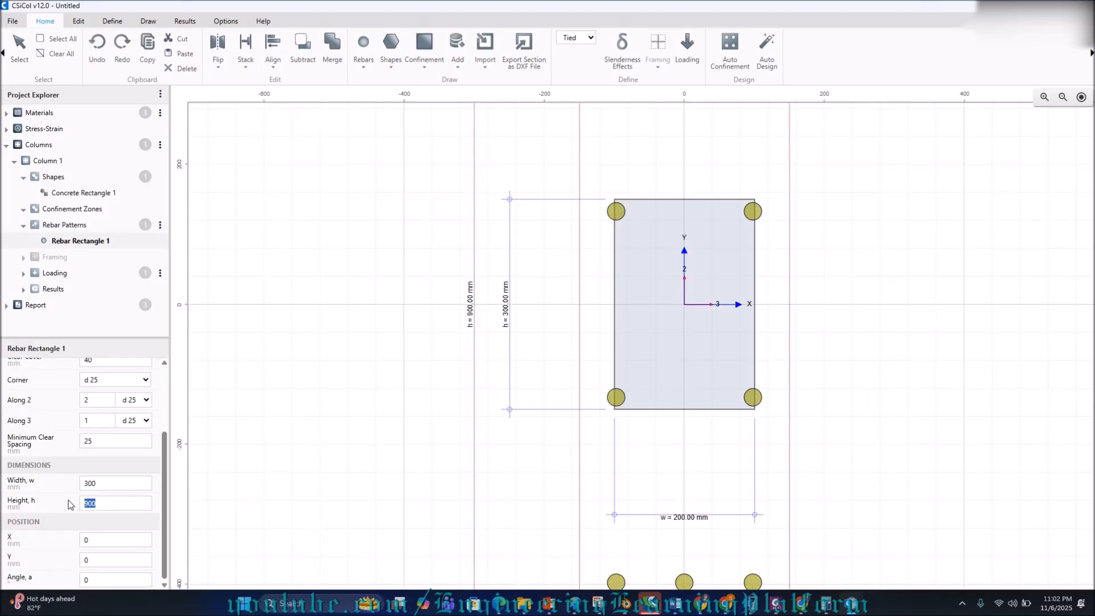
drag(102, 483, 52, 486)
text(200)
key(Tab)
text(300)
click(101, 482)
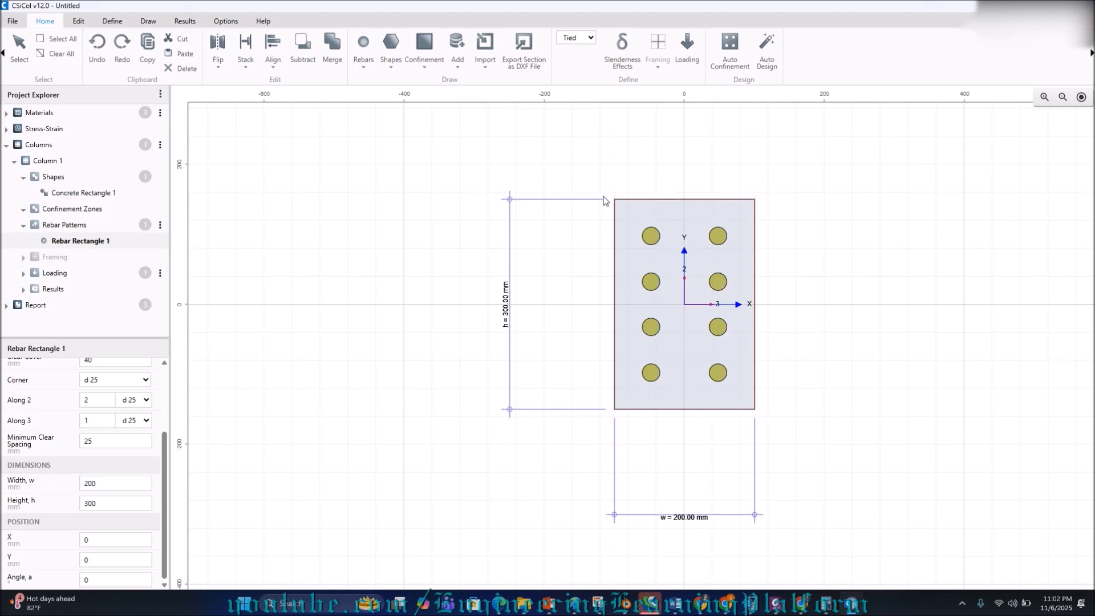
click(776, 604)
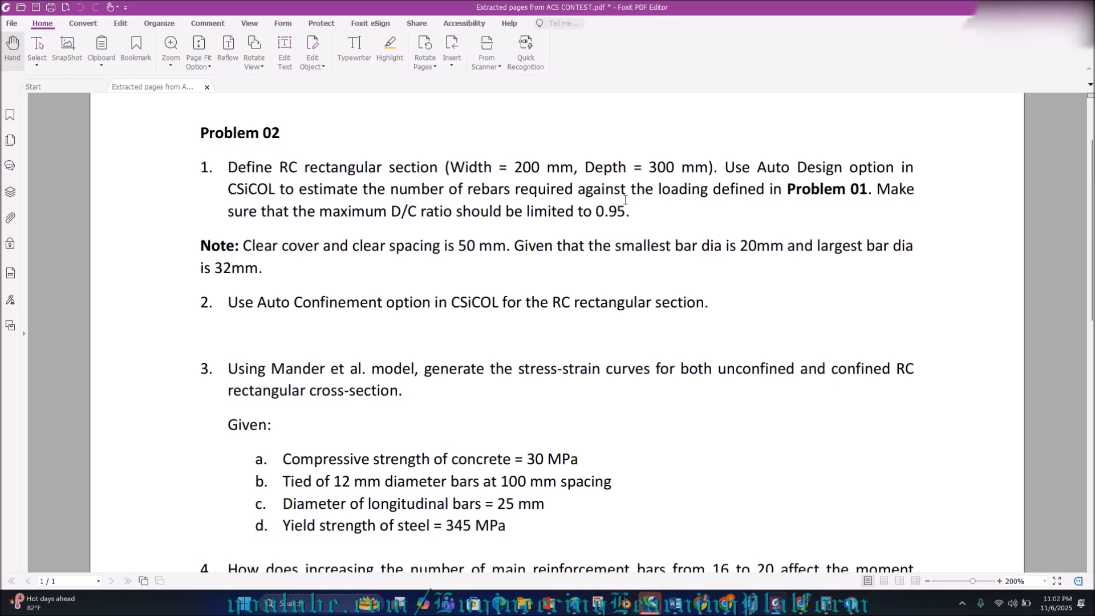
Recheck the Problem 02 PDF, then return to the 200 × 300 mm section in CSiCol.
click(966, 610)
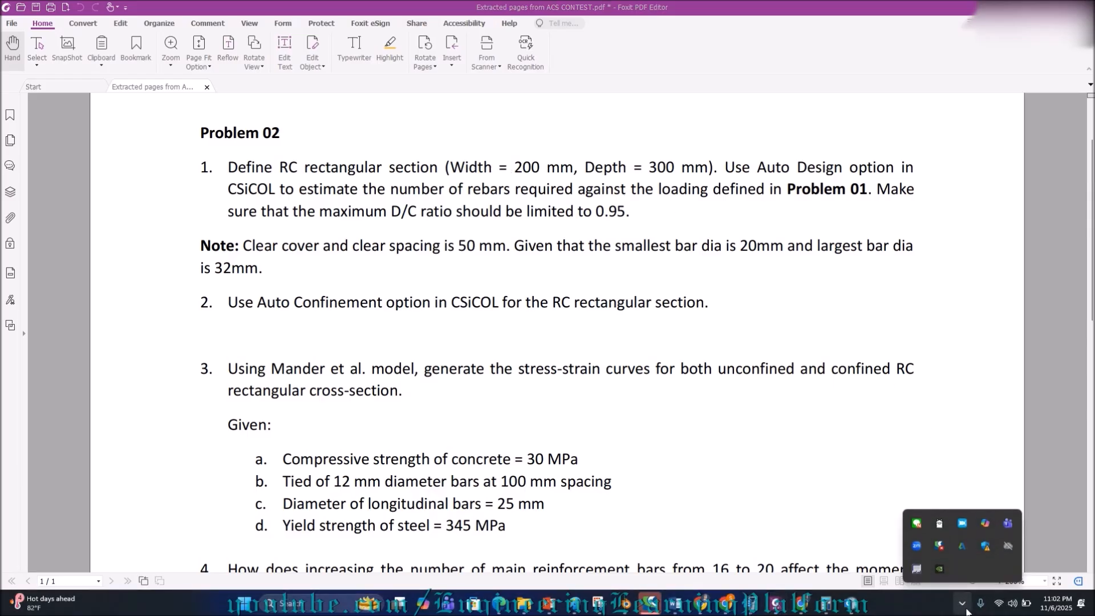
click(964, 603)
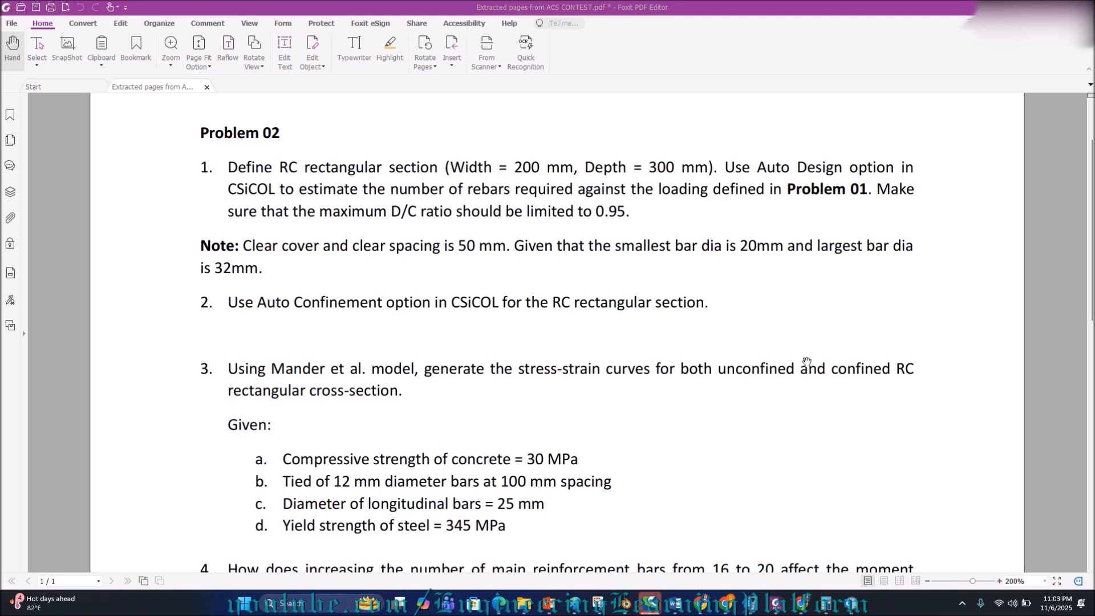
mouse_move(855, 604)
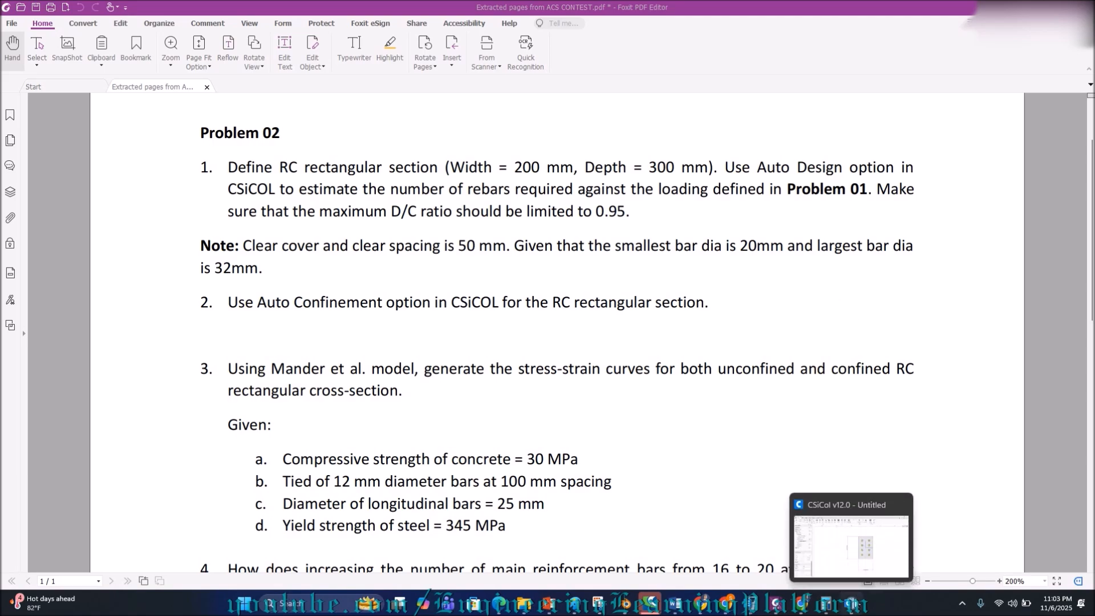
click(851, 603)
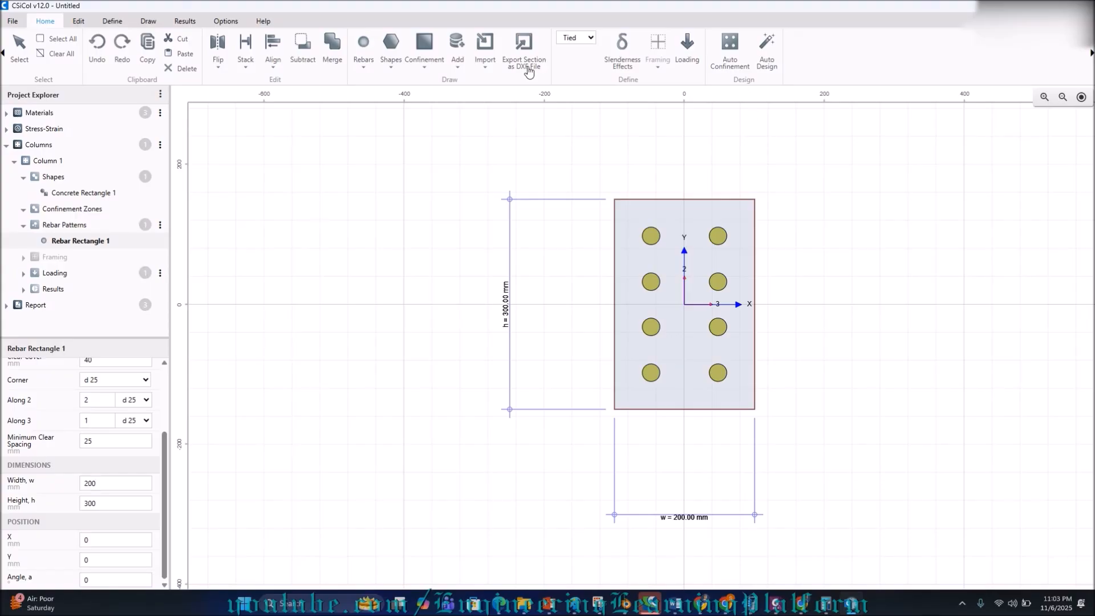
Generate the interaction diagram from the Results commands.
click(183, 21)
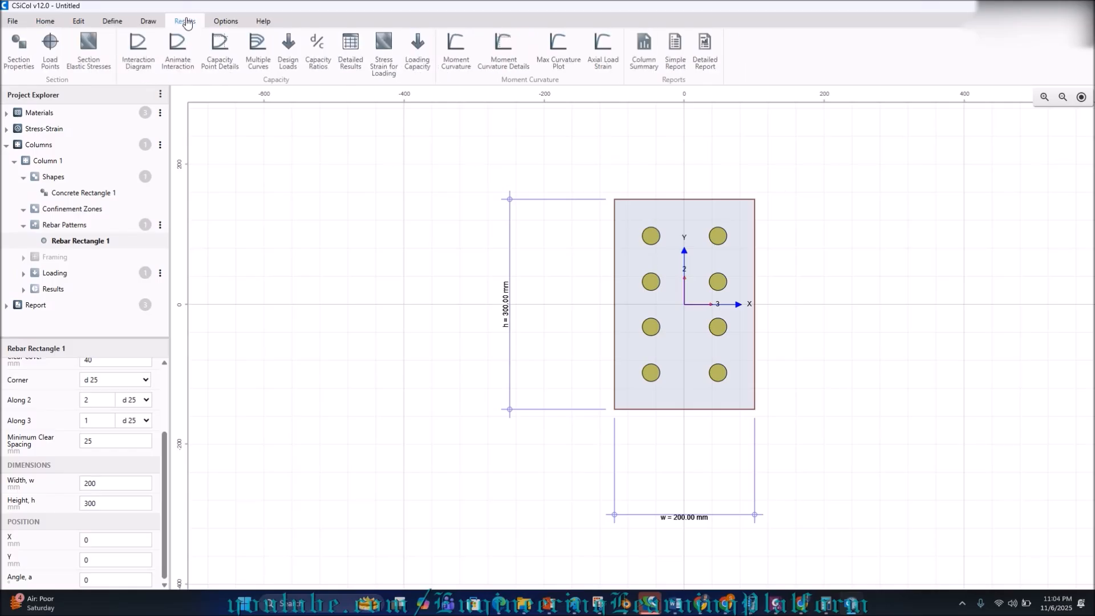
click(128, 53)
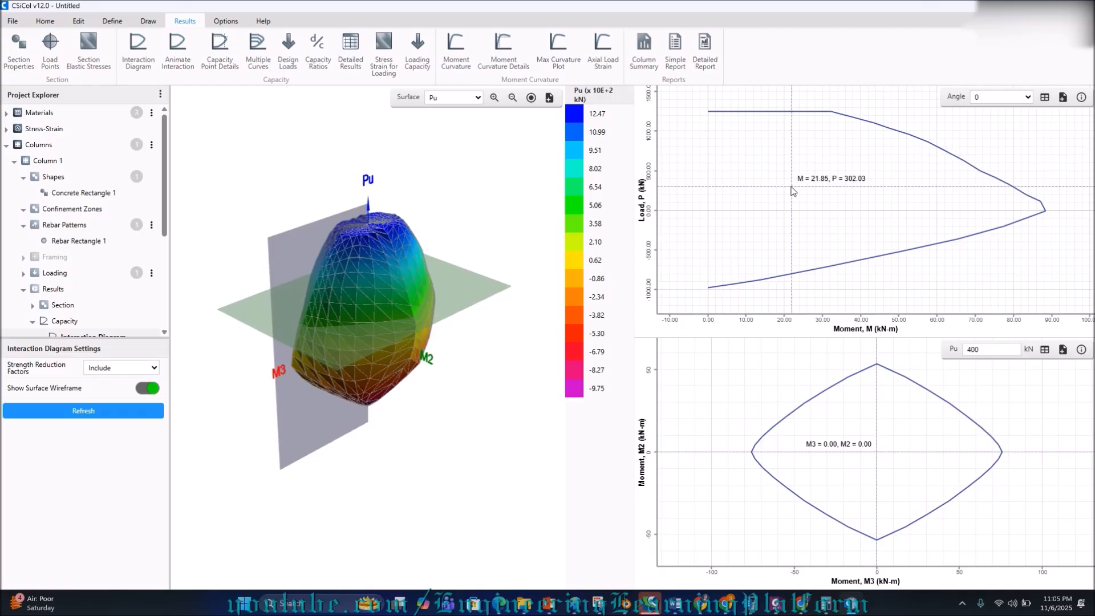
Redraw the M2–M3 contour at Pu = 700 kN, then return to Concrete Rectangle 1's section view.
drag(988, 349, 962, 350)
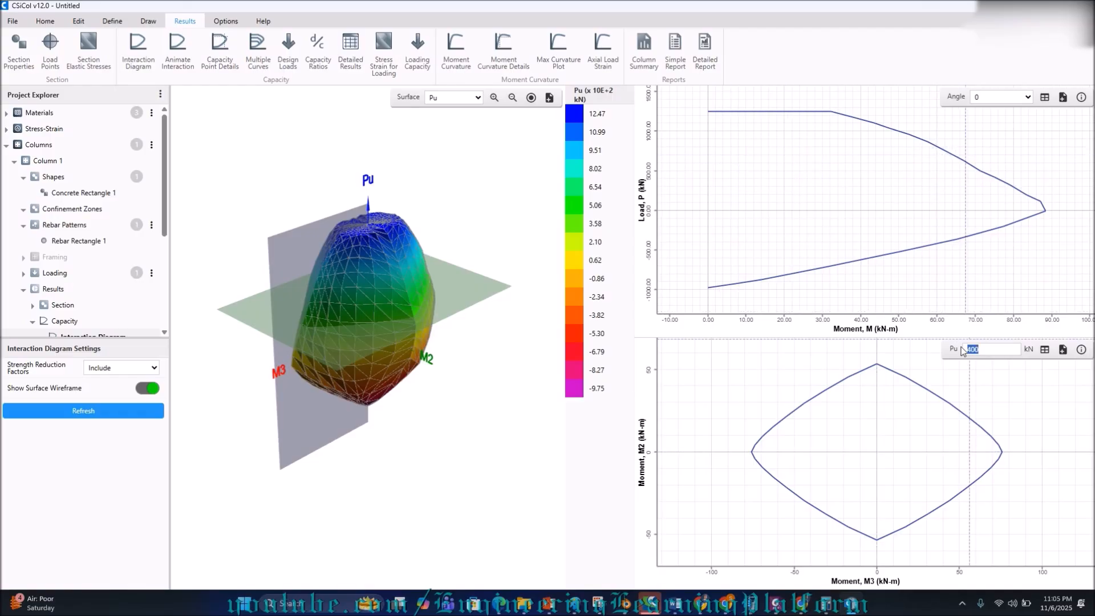
text(700)
key(Return)
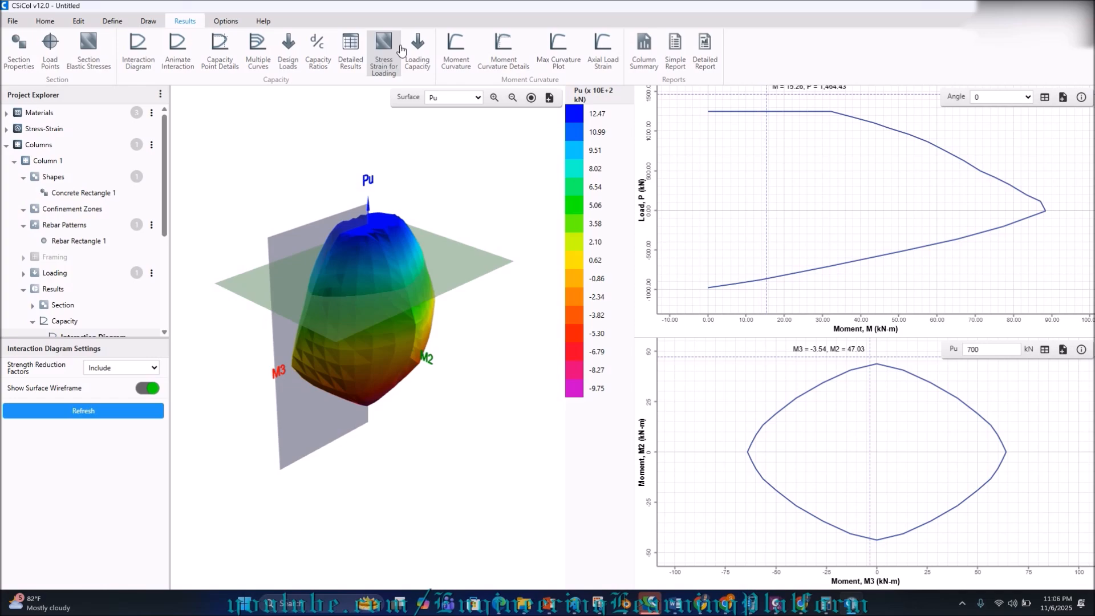
click(40, 22)
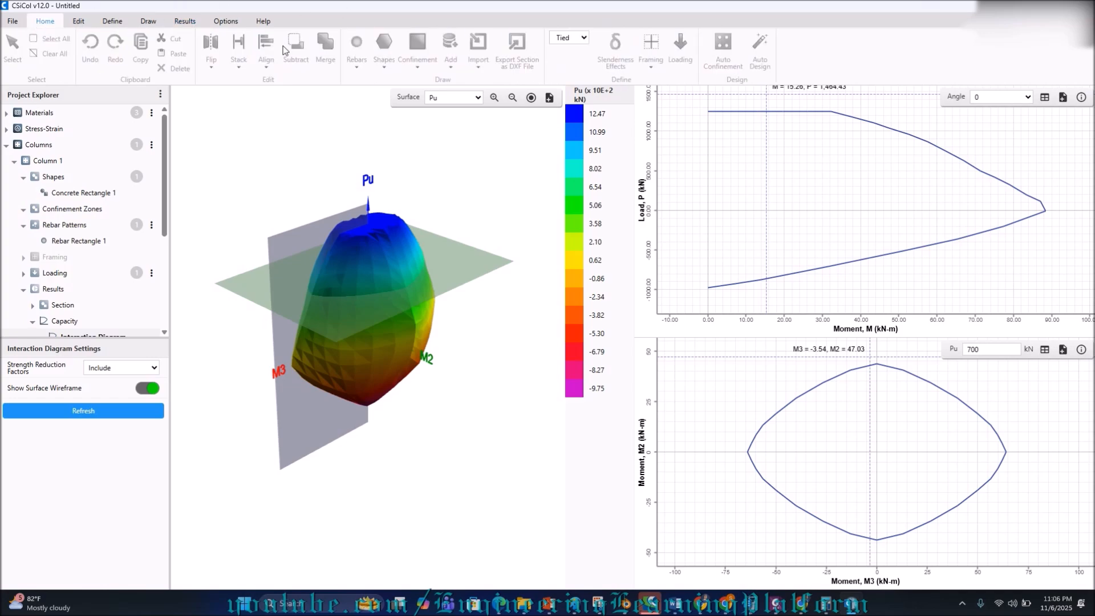
click(85, 192)
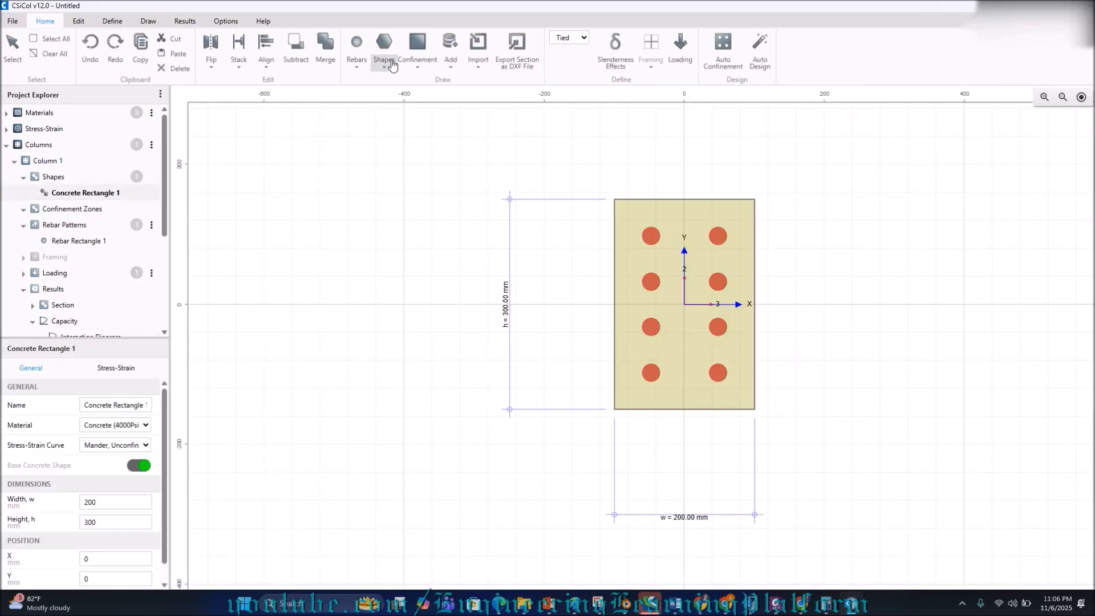
Open the Loading definitions to enter Combination 1 with 4000 kN axial and 400/300 kN-m moments.
click(679, 65)
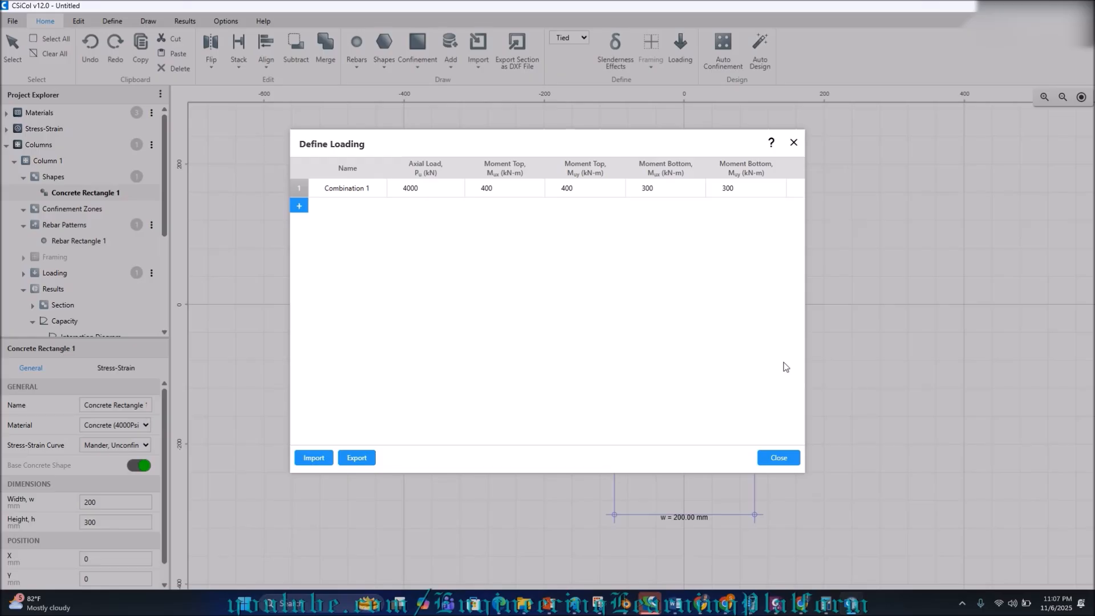
Close the loading definitions and bring up the Results commands.
click(778, 457)
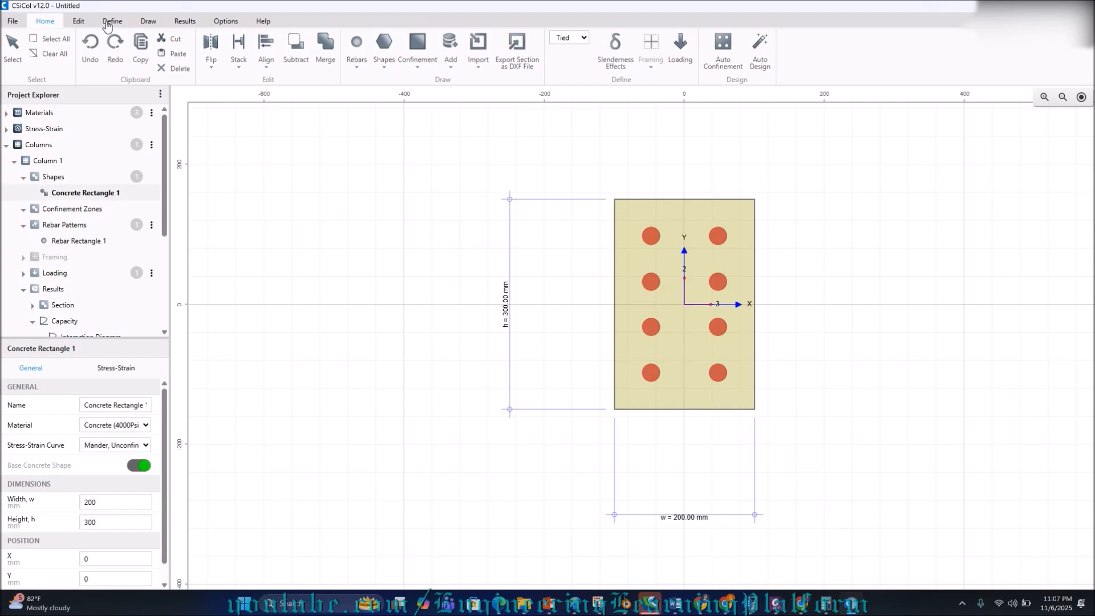
click(185, 21)
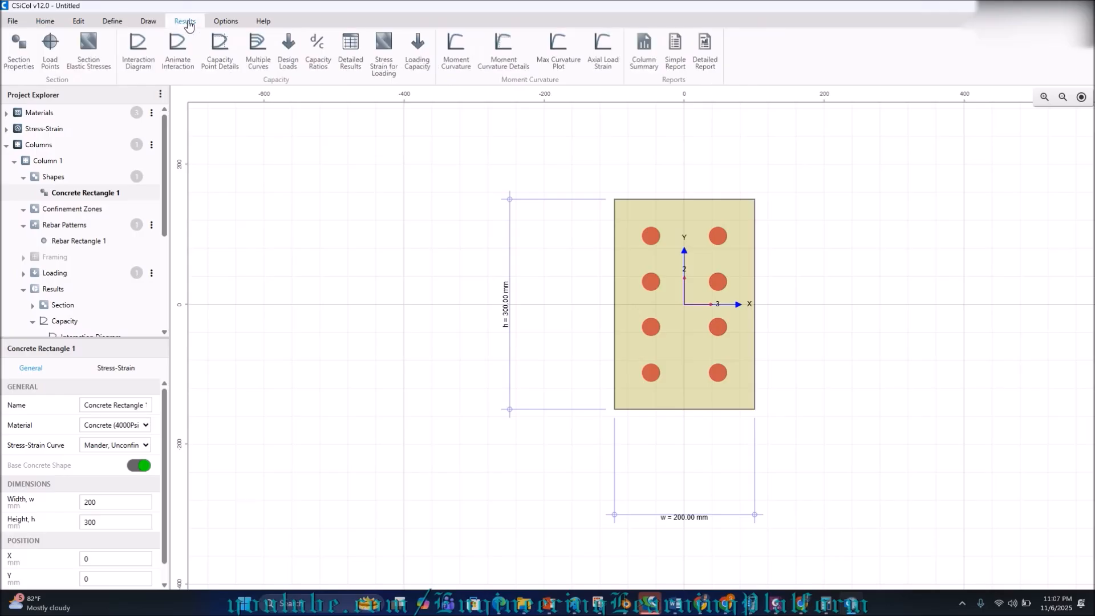
click(138, 49)
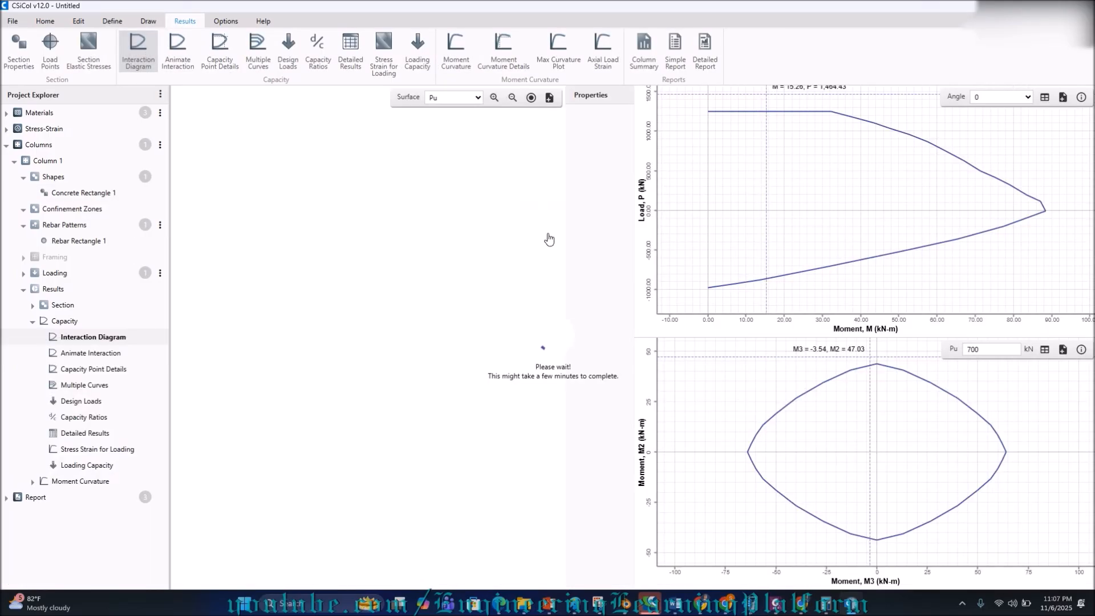
click(962, 603)
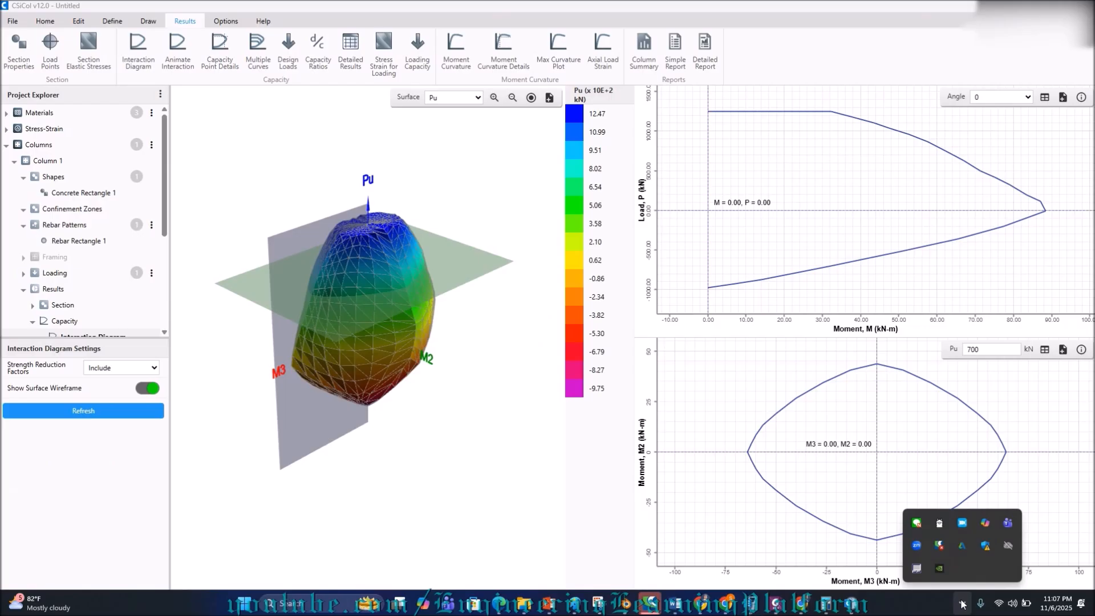
click(962, 603)
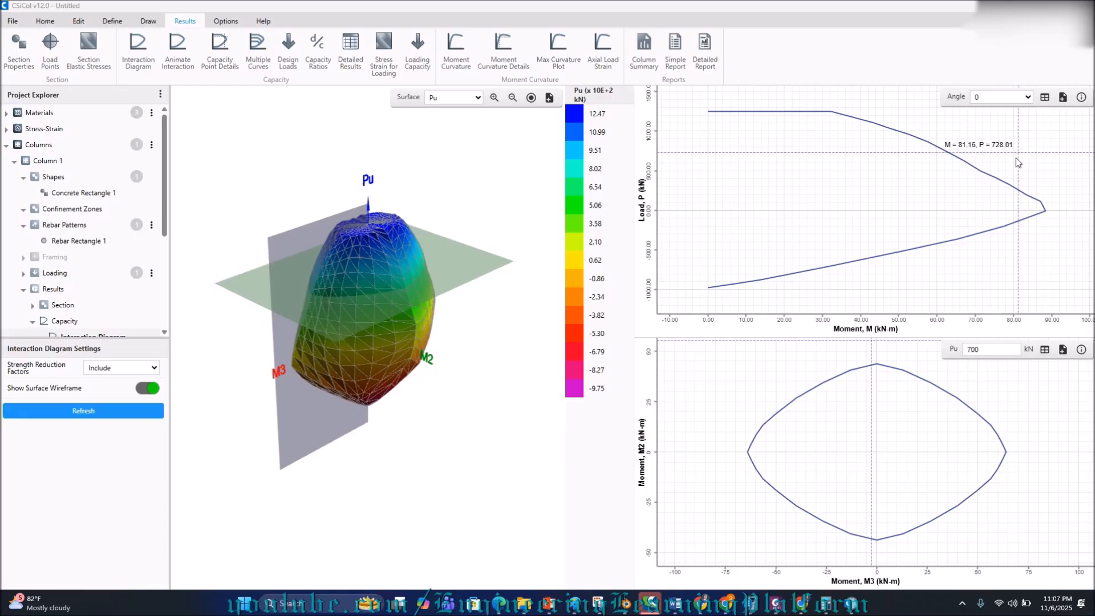
double_click(994, 353)
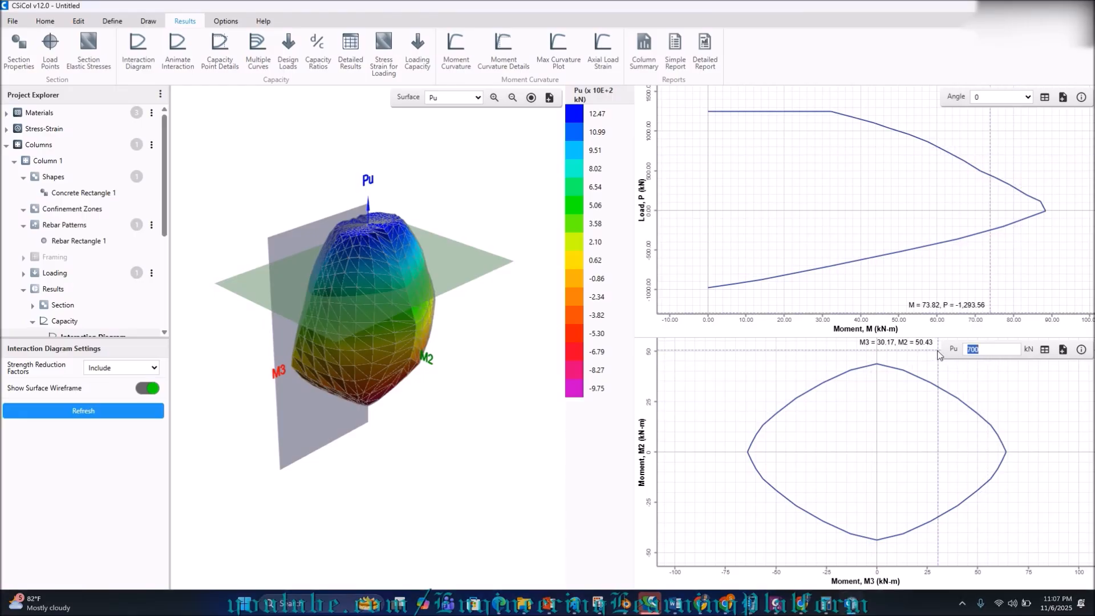
text(792)
key(Return)
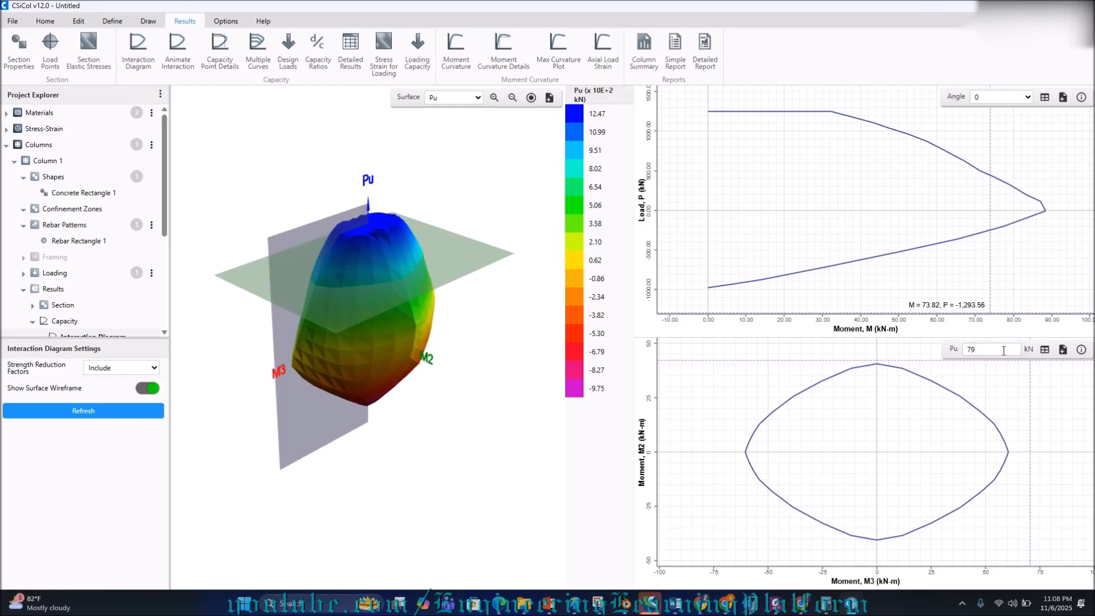
key(BackSpace)
text(00)
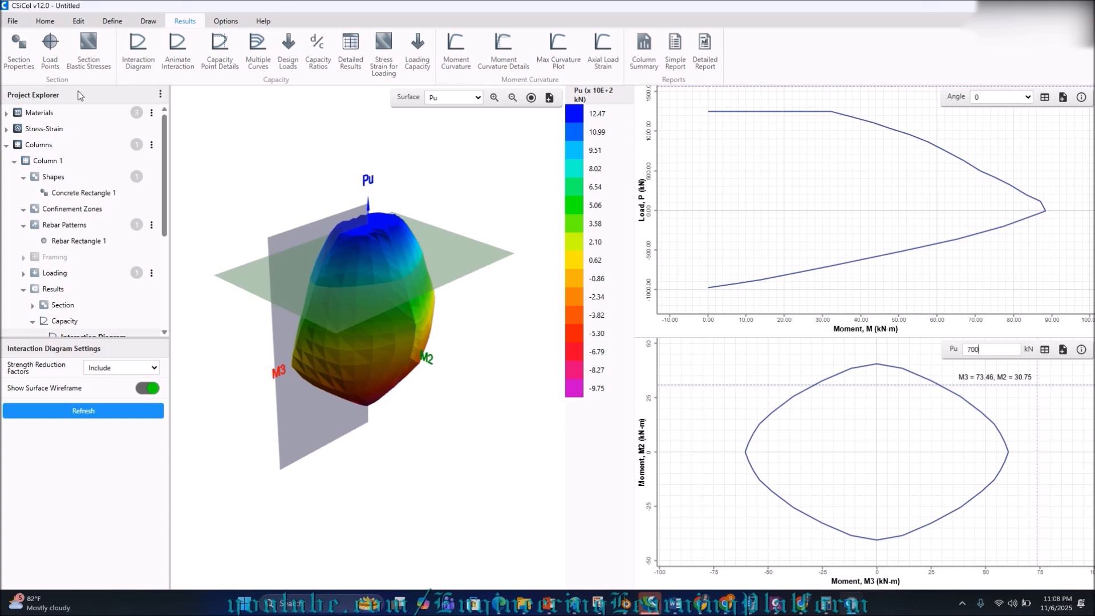
click(107, 192)
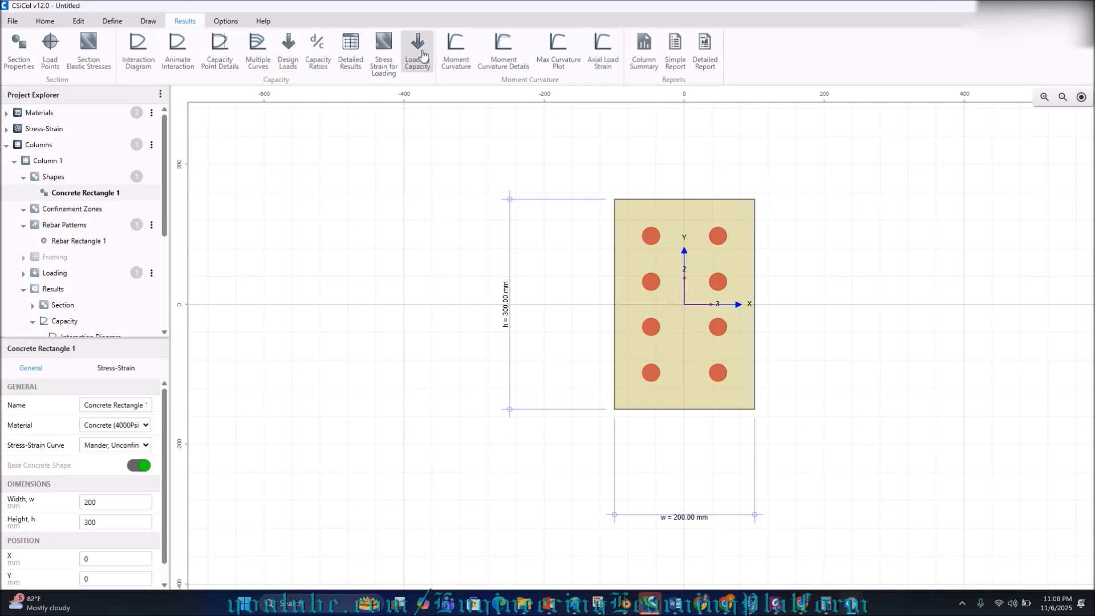
In Loading, set Combination 1's axial load to 700 kN and Mux top and bottom to 100 kN-m.
click(47, 22)
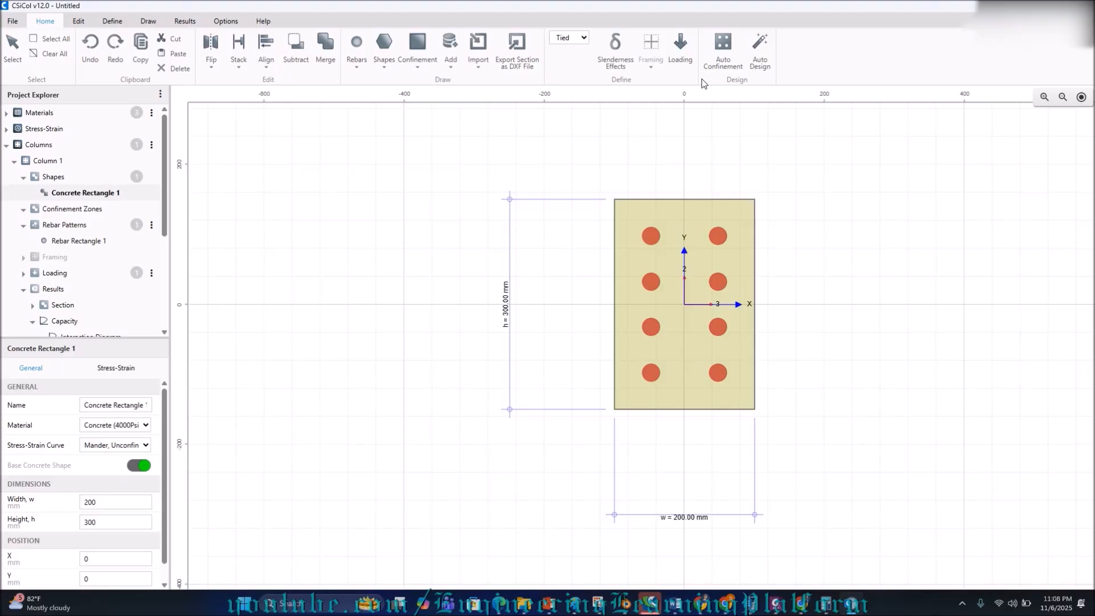
click(674, 39)
drag(435, 193, 381, 194)
text(700)
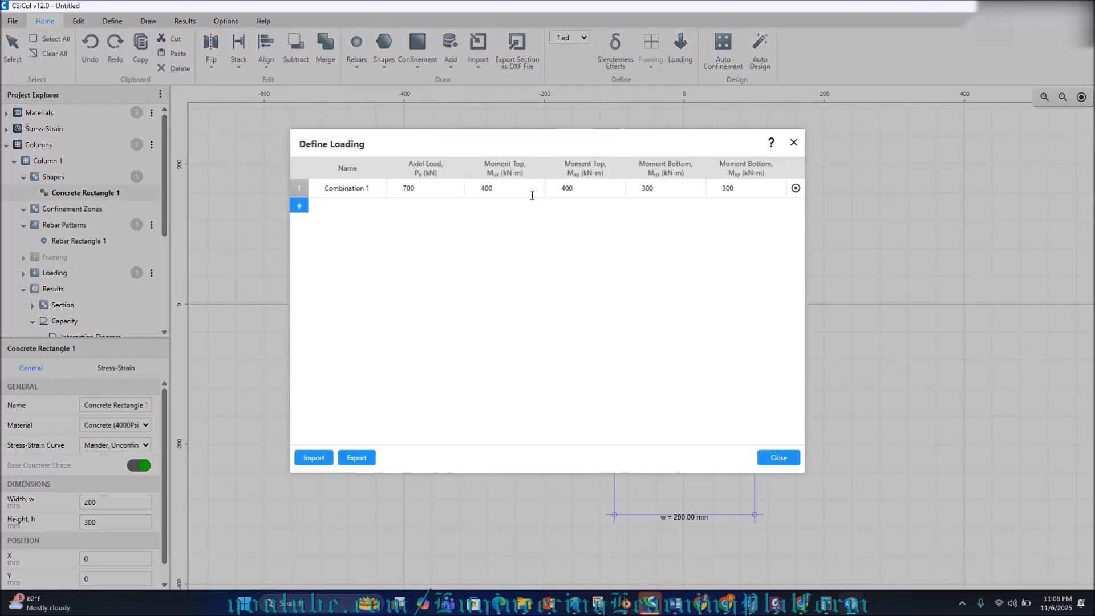
drag(526, 187, 442, 178)
text(100)
drag(661, 188, 632, 189)
text(100)
Set Muy top and bottom to 80 kN-m and close the loading definitions.
double_click(577, 194)
text(5)
key(BackSpace)
text(80)
click(736, 188)
drag(737, 189, 702, 188)
text(80)
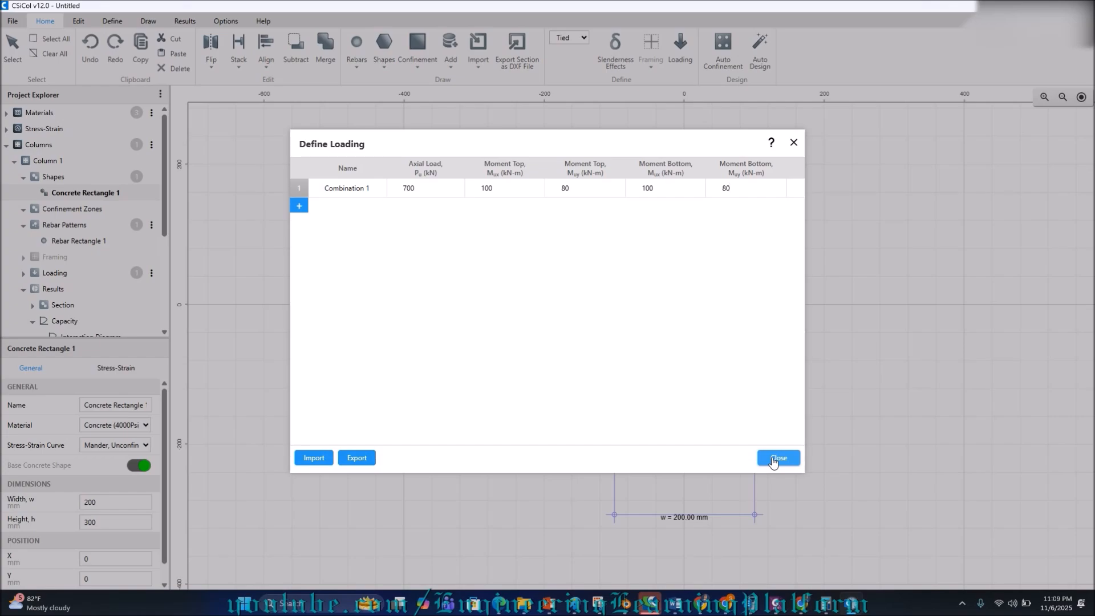
click(773, 460)
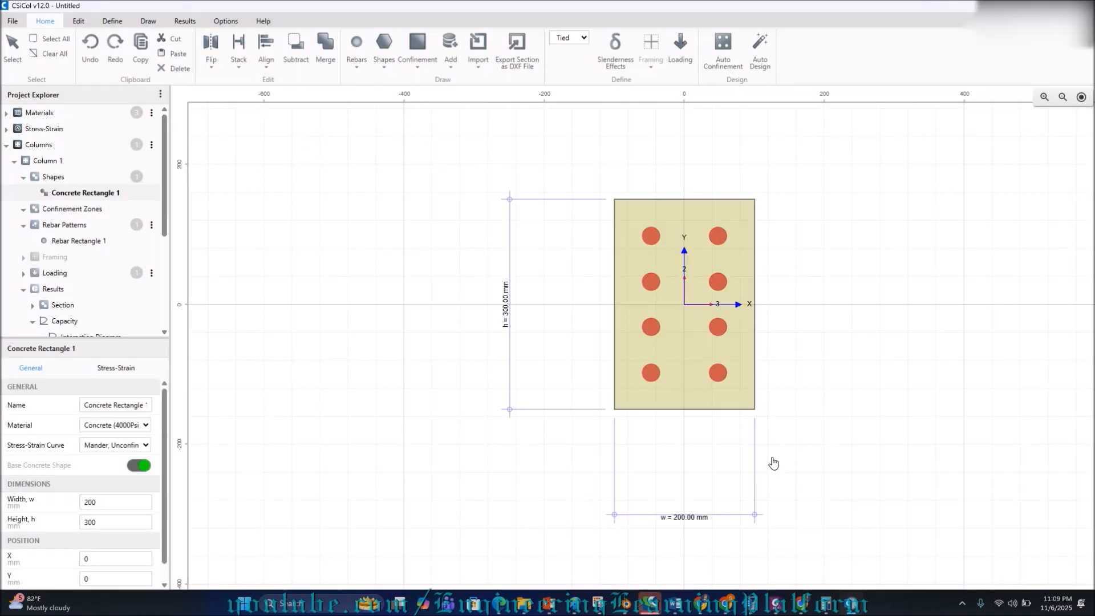
click(761, 54)
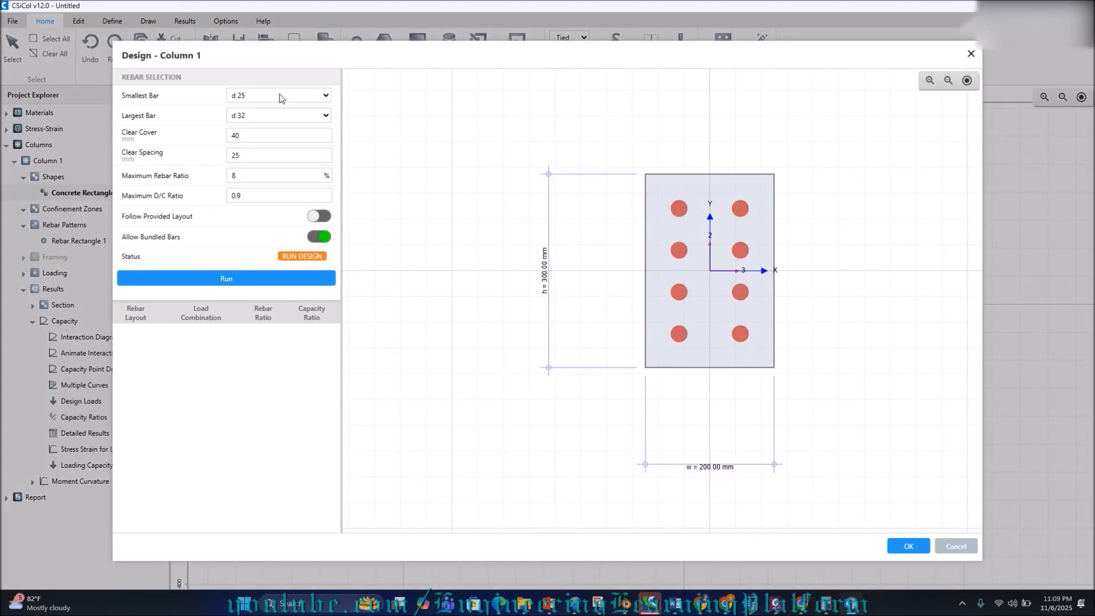
click(281, 99)
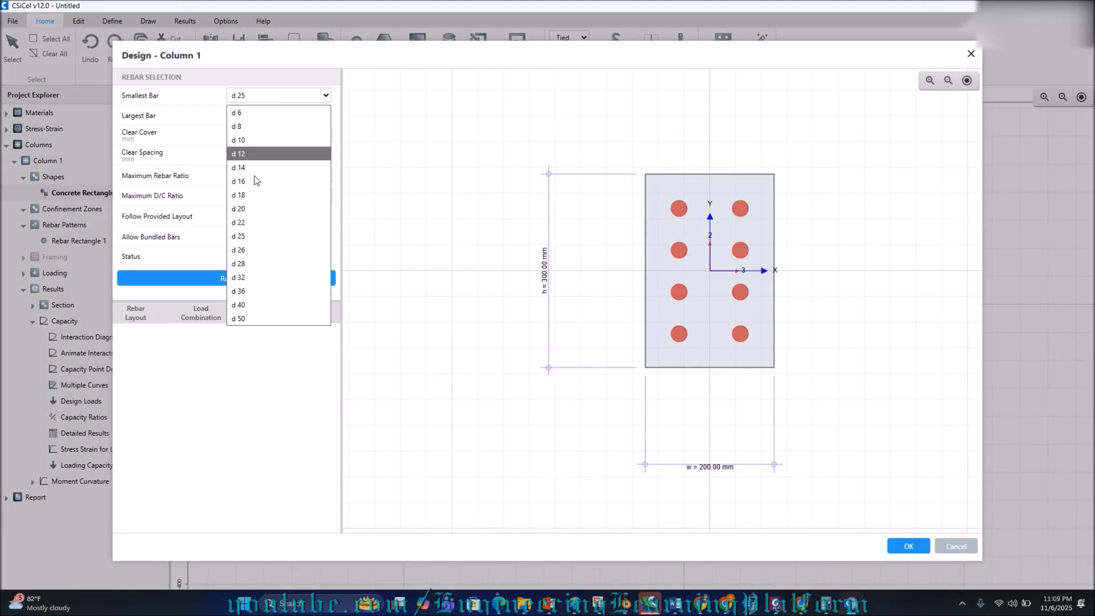
click(248, 211)
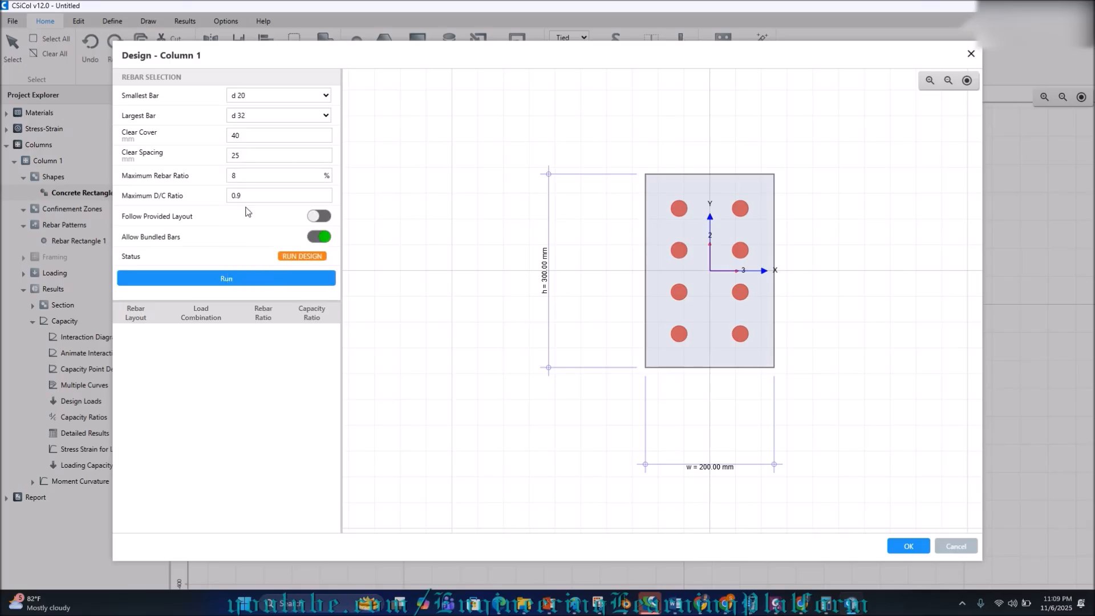
click(239, 119)
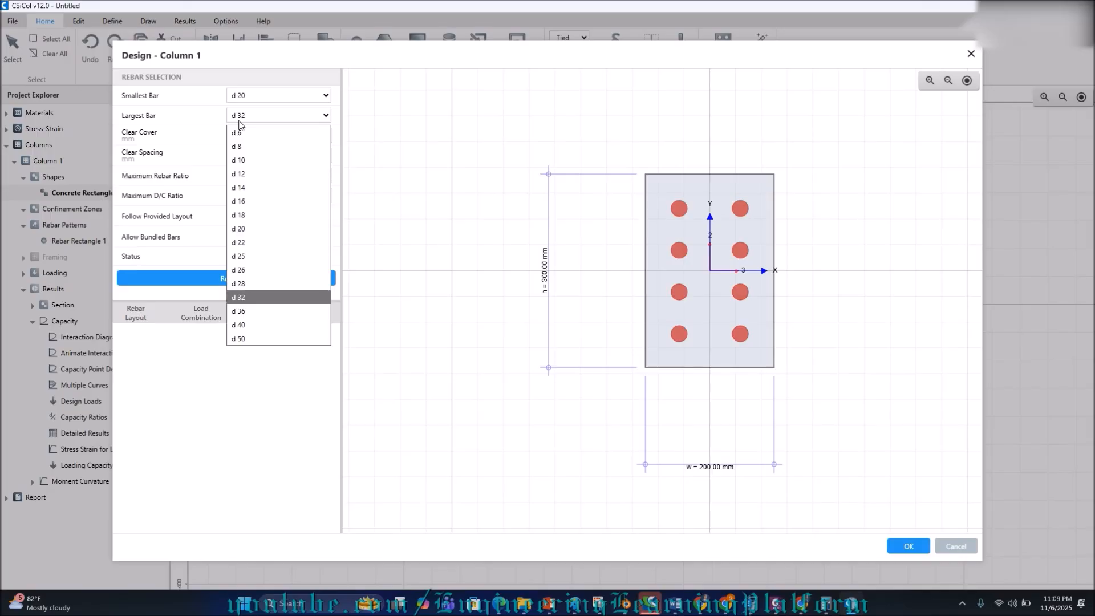
click(247, 297)
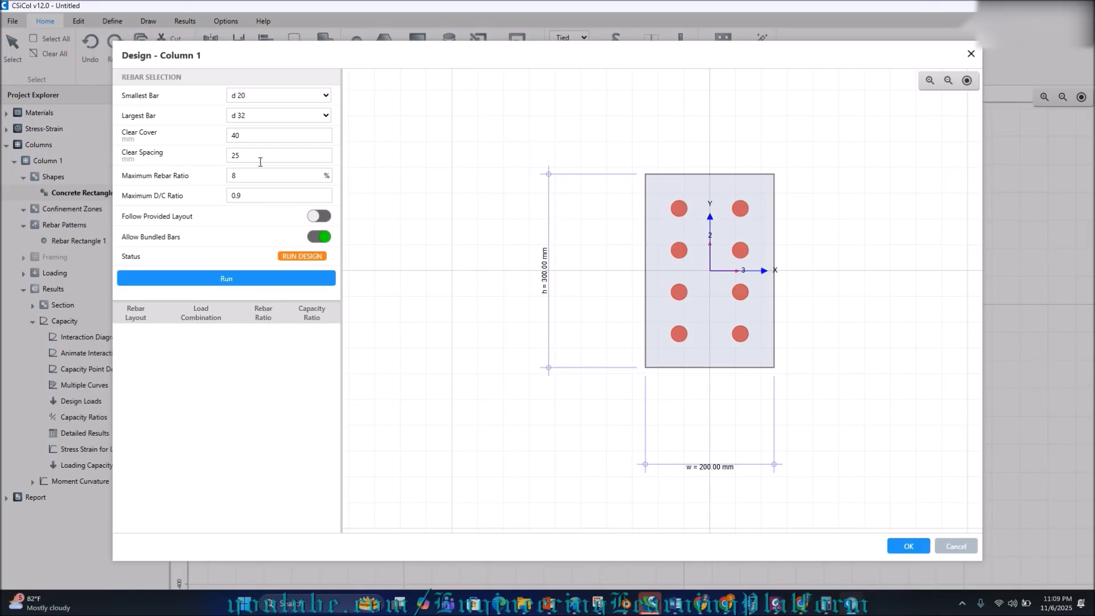
click(259, 195)
text(5)
click(312, 242)
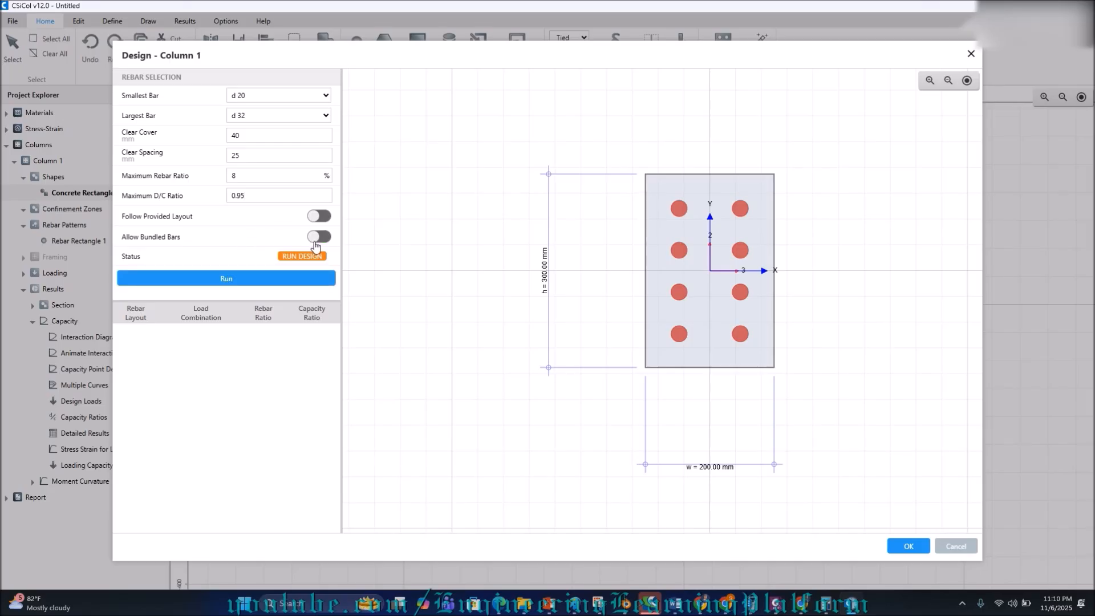
click(262, 284)
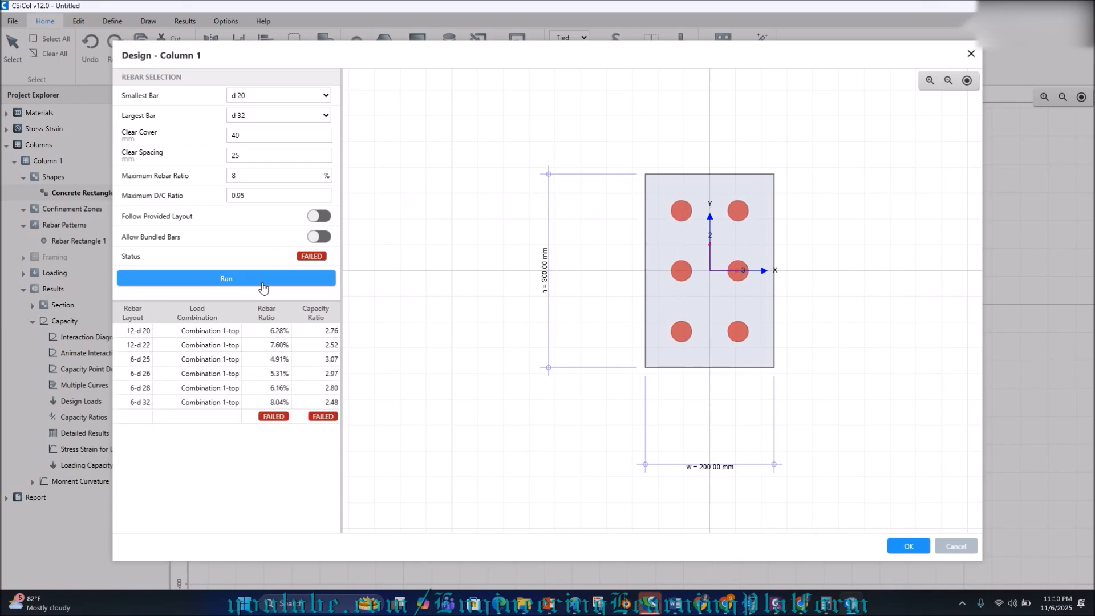
click(254, 121)
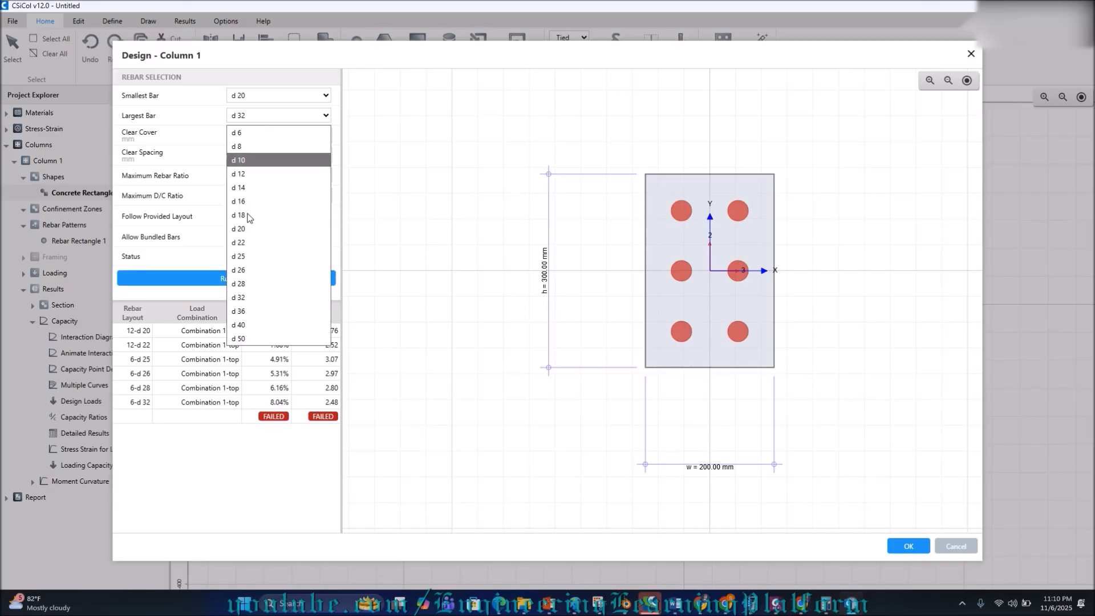
click(251, 338)
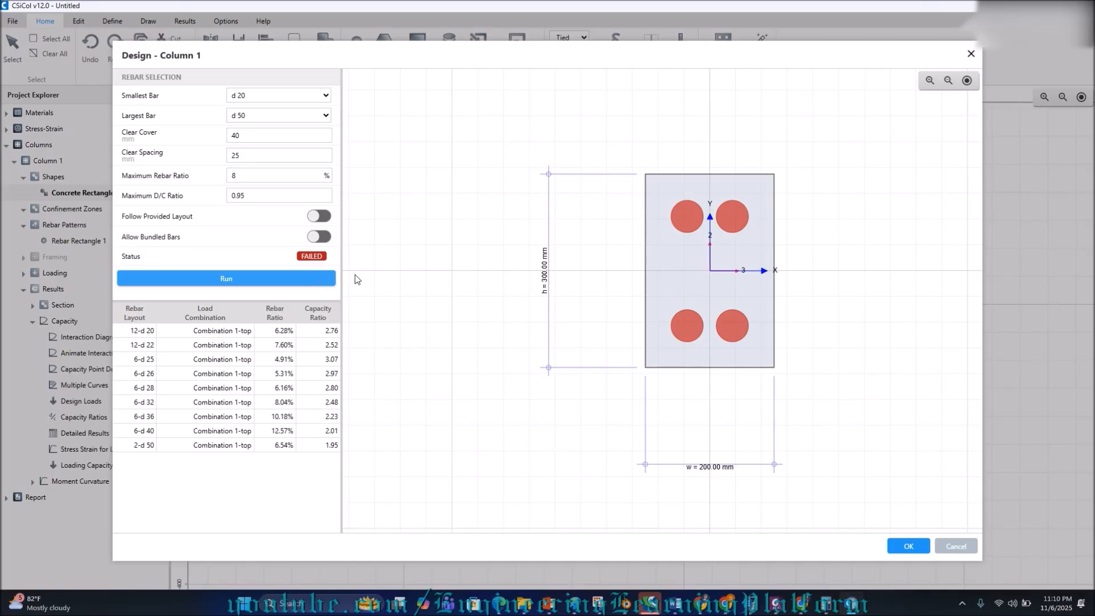
click(964, 548)
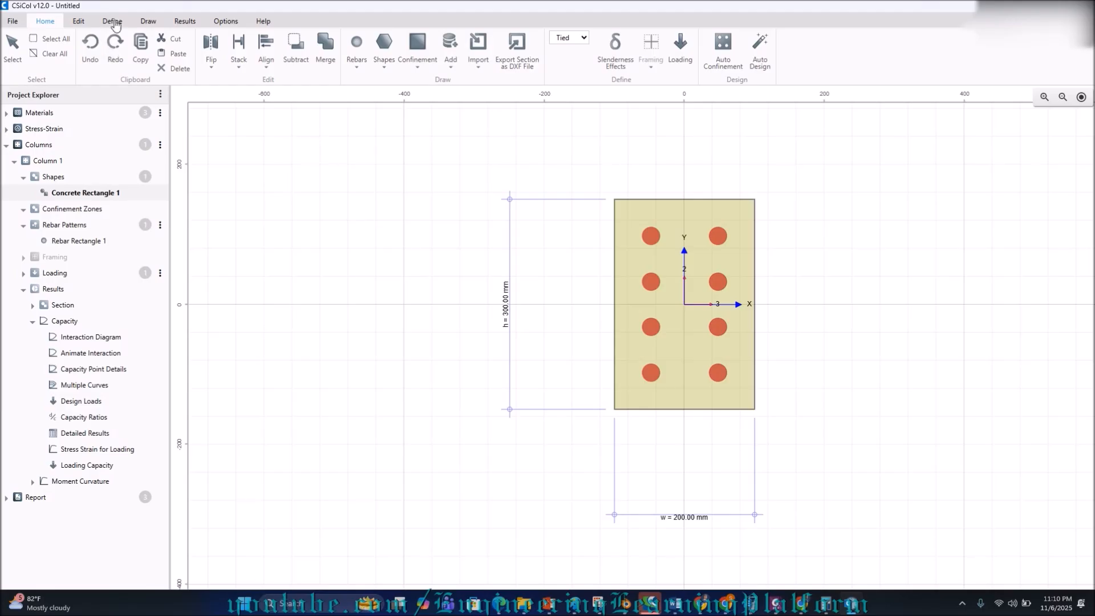
Regenerate the interaction diagram, then show Concrete Rectangle 1's 200 × 300 mm section and properties.
click(183, 20)
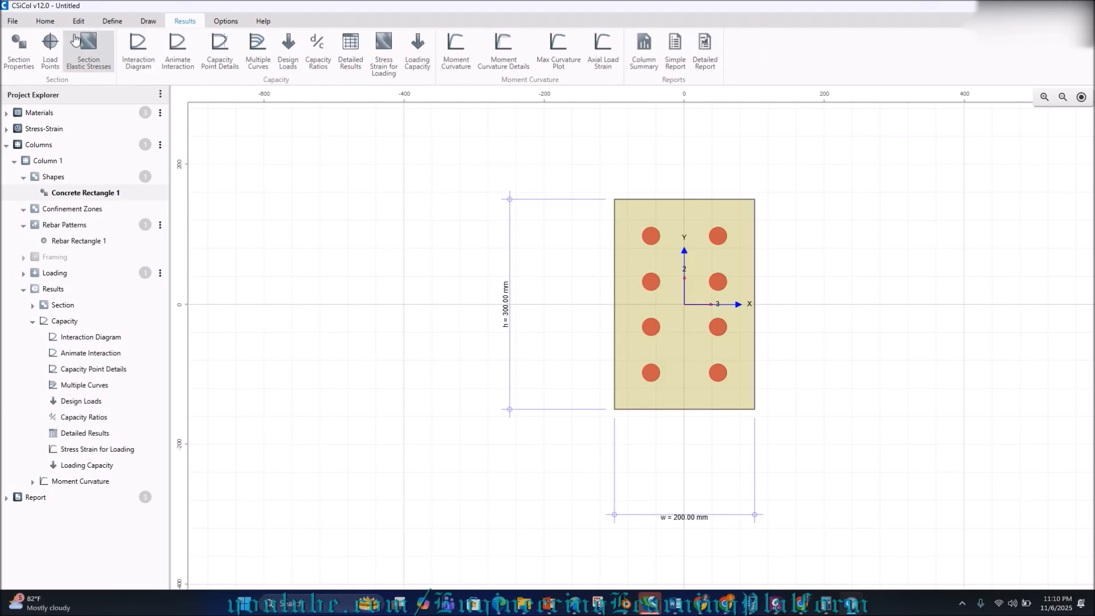
click(138, 51)
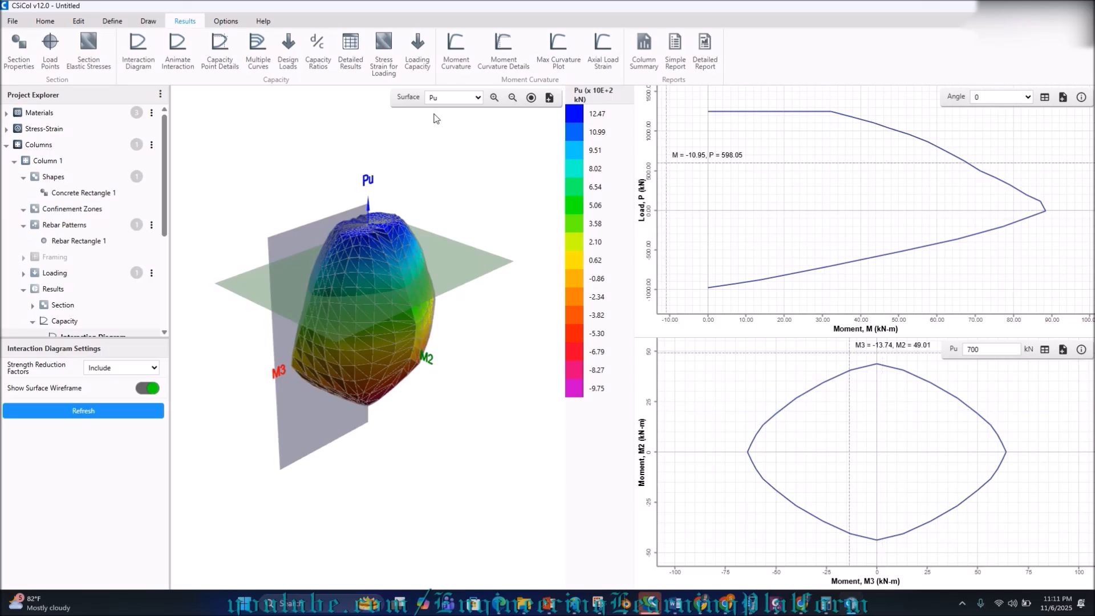
click(63, 193)
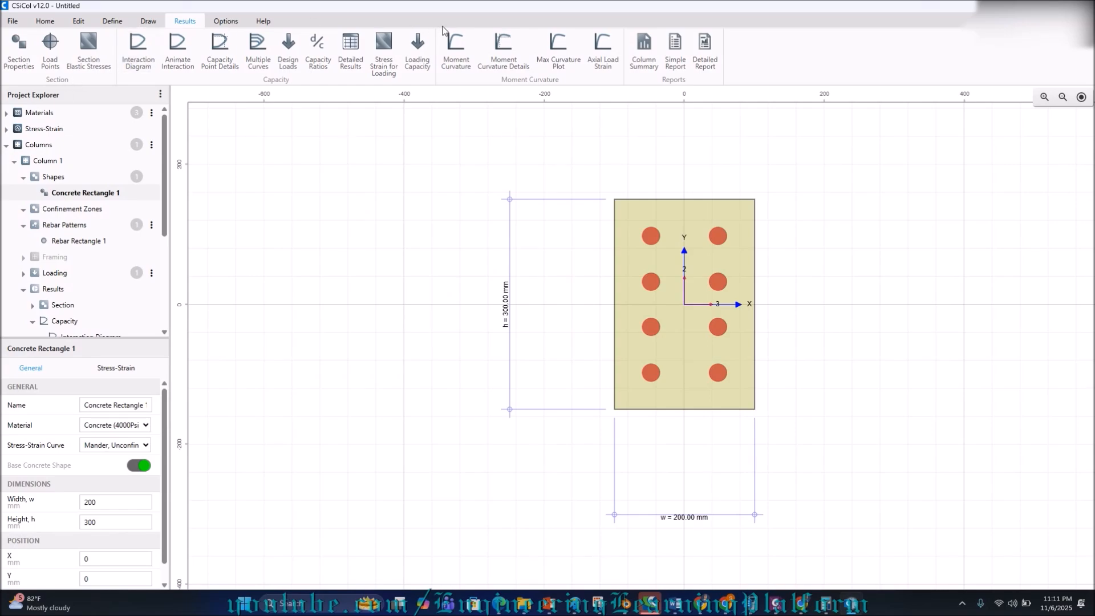
Set Combination 1's Mux to 30 and Muy to 20 kN-m at top and bottom.
click(51, 24)
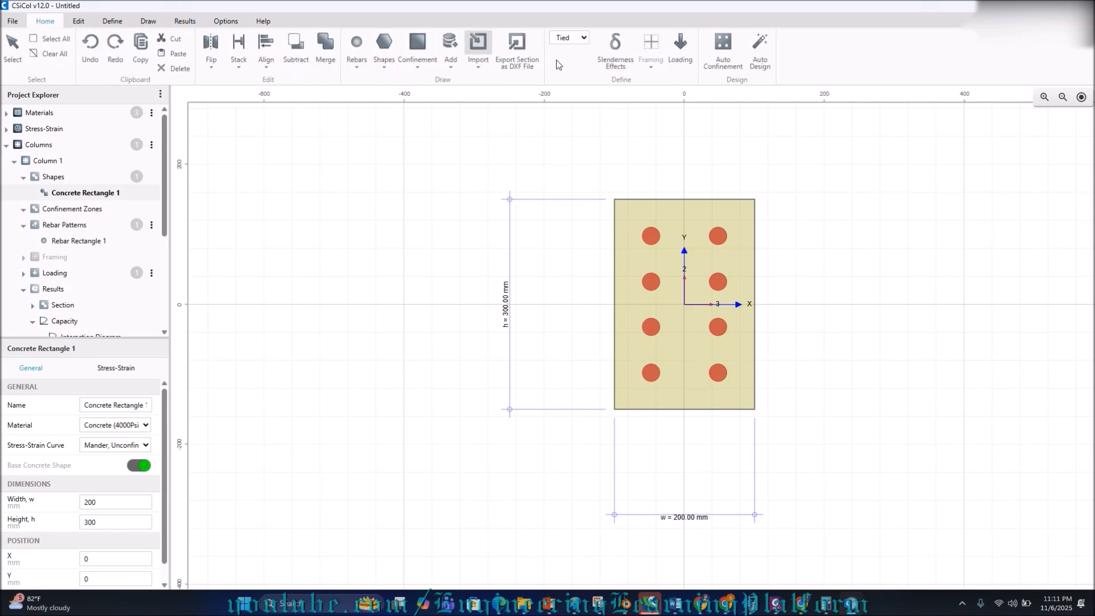
click(680, 46)
click(474, 189)
text(30)
click(660, 187)
text(30)
click(591, 189)
drag(591, 188, 545, 193)
text(20)
drag(762, 185, 704, 179)
text(20)
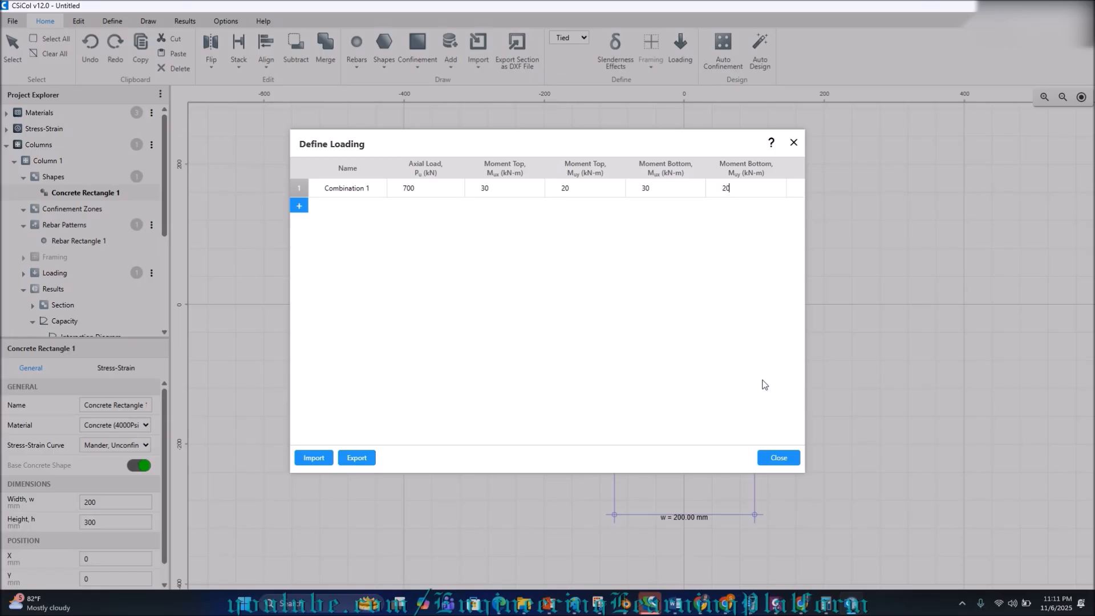
click(781, 462)
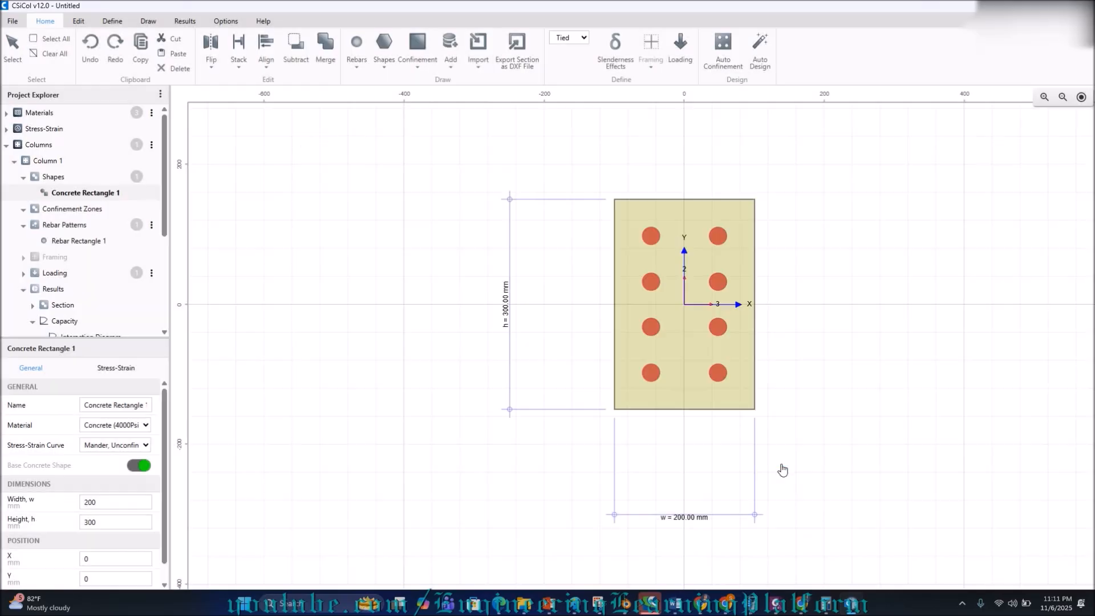
Auto-design Column 1 and accept the 8-d 20 layout (4.19% rebar, 0.88 capacity ratio).
click(760, 46)
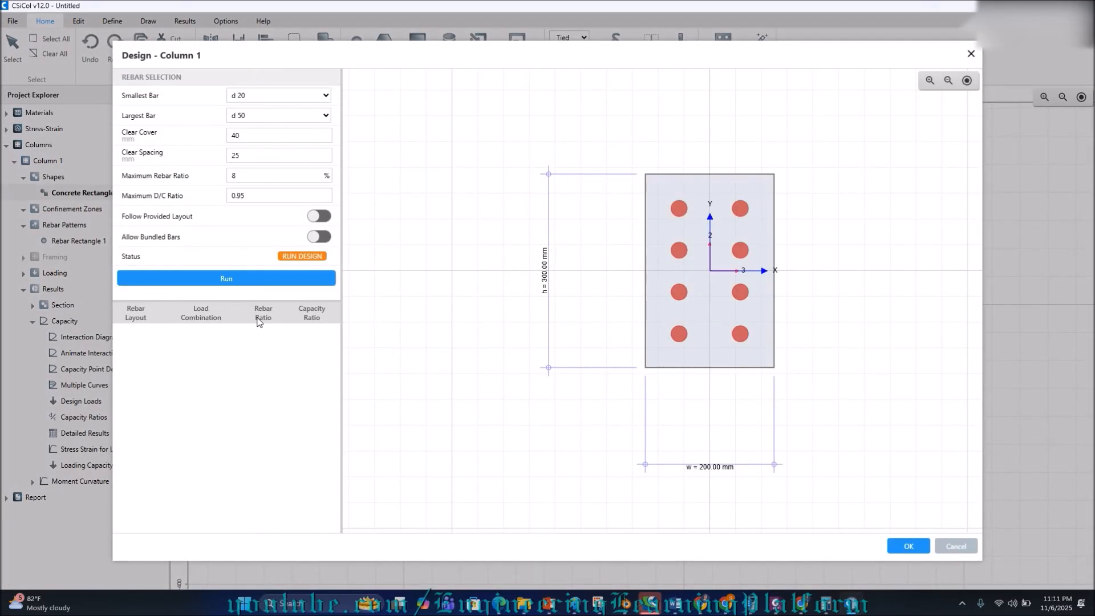
click(239, 281)
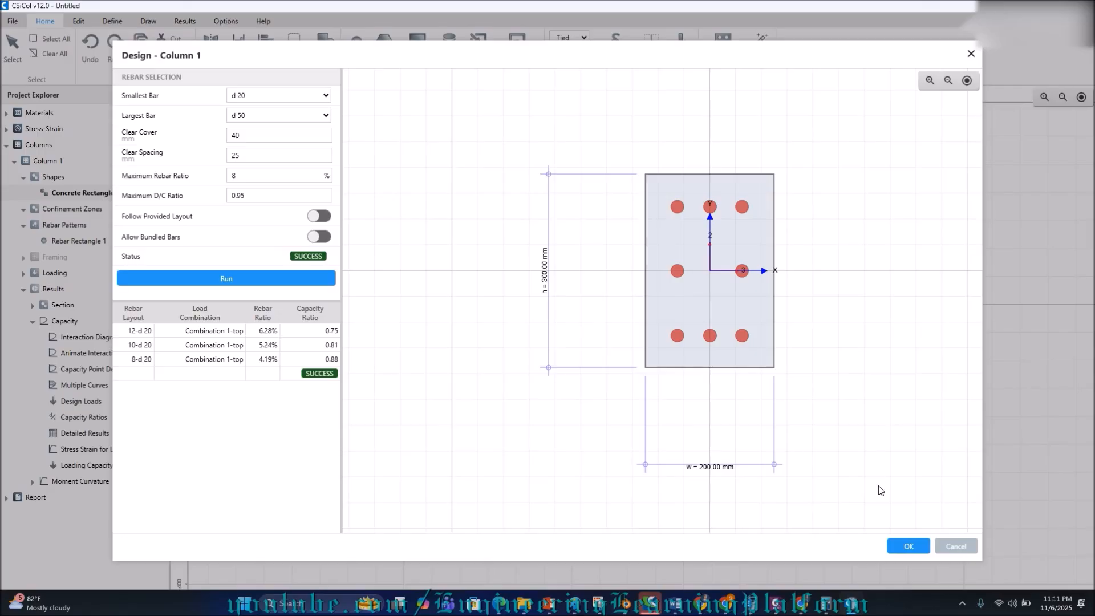
click(918, 547)
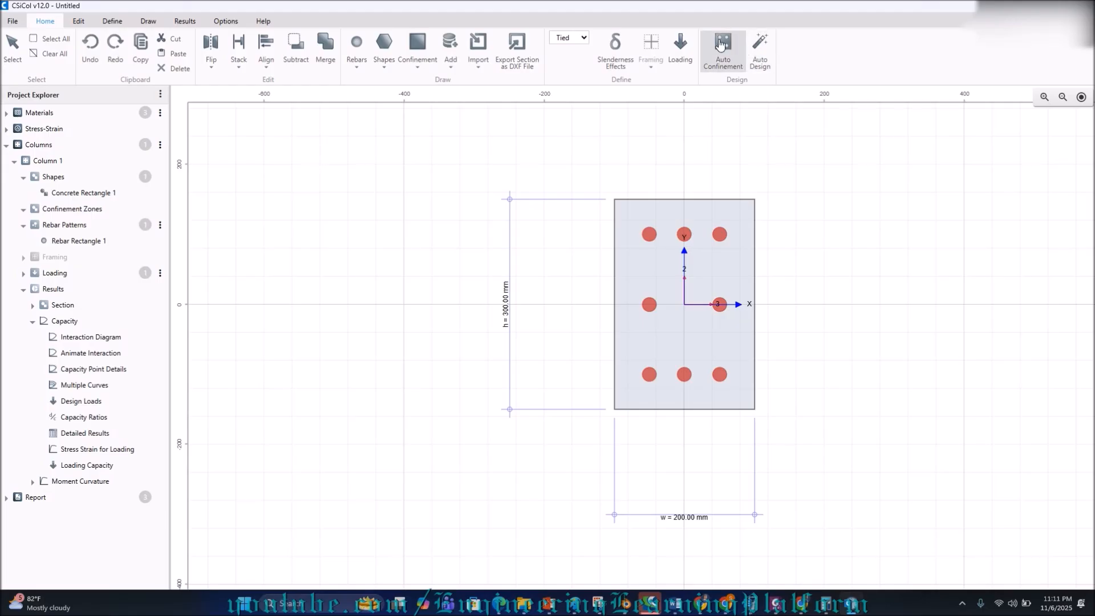
Auto-generate a 120 × 220 mm confinement rectangle and view its stress-strain curve choices.
click(961, 606)
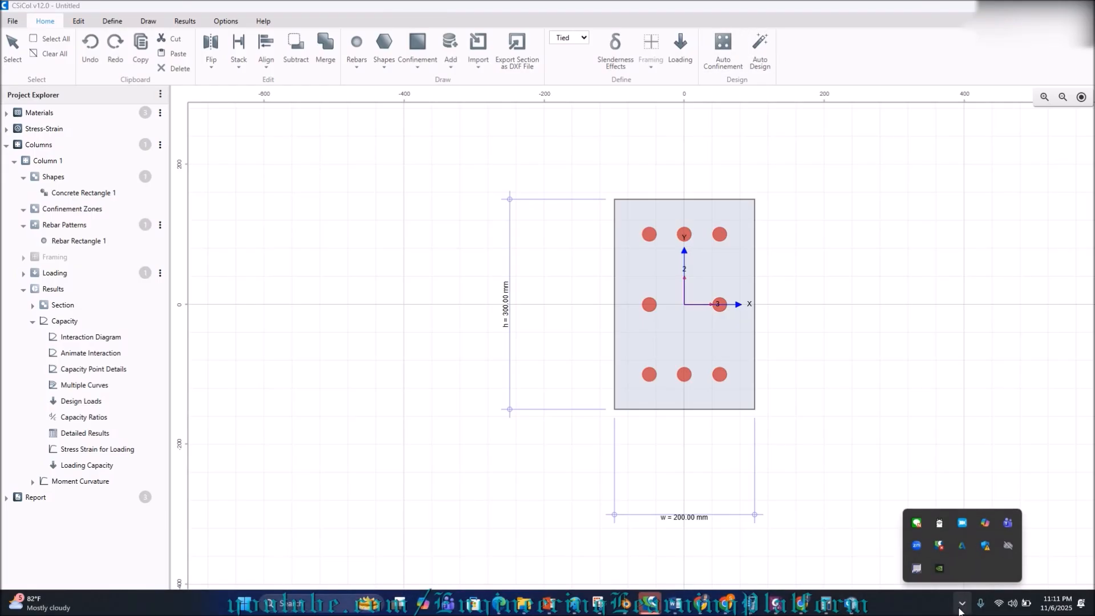
click(961, 605)
click(723, 54)
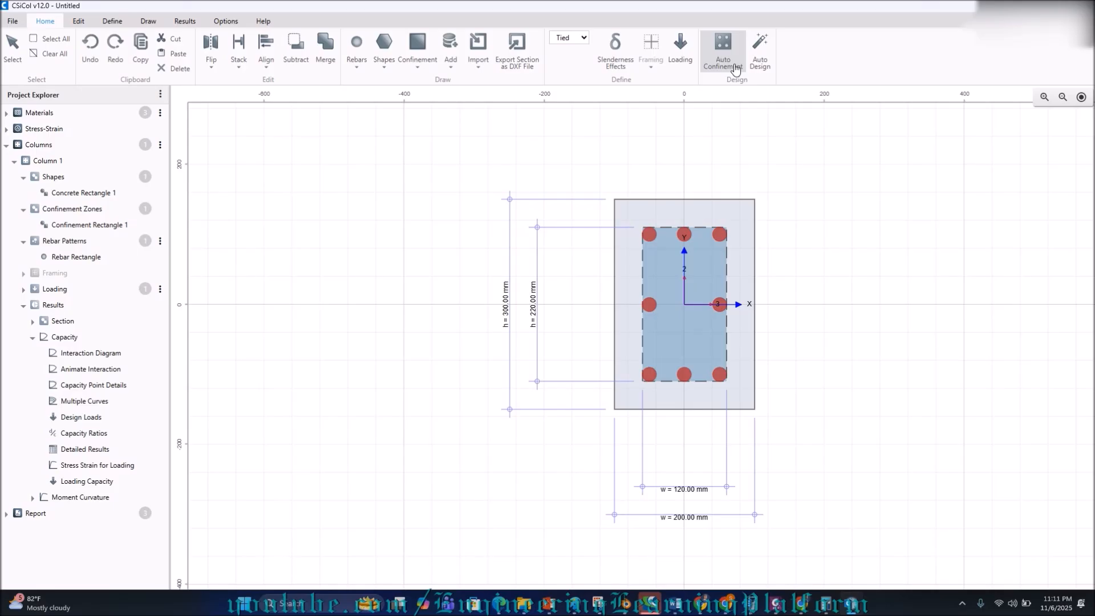
click(415, 67)
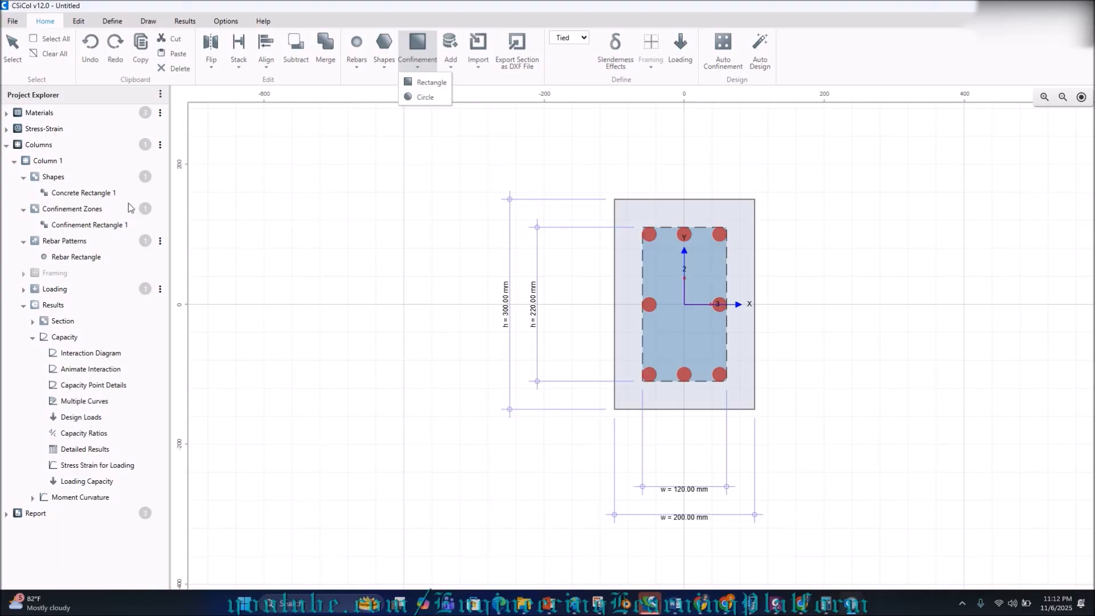
click(86, 230)
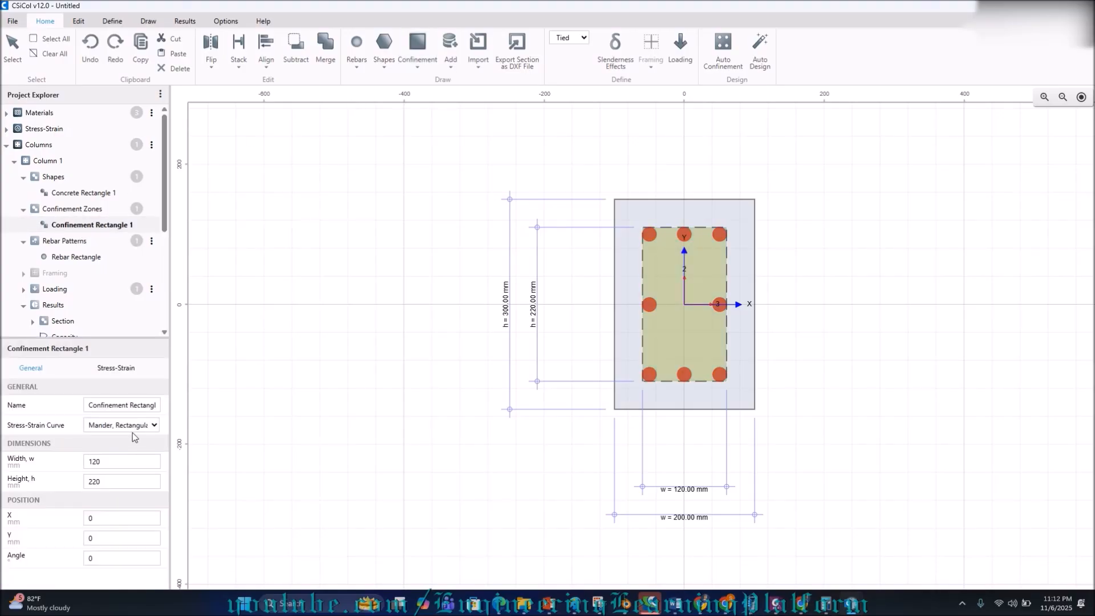
click(132, 430)
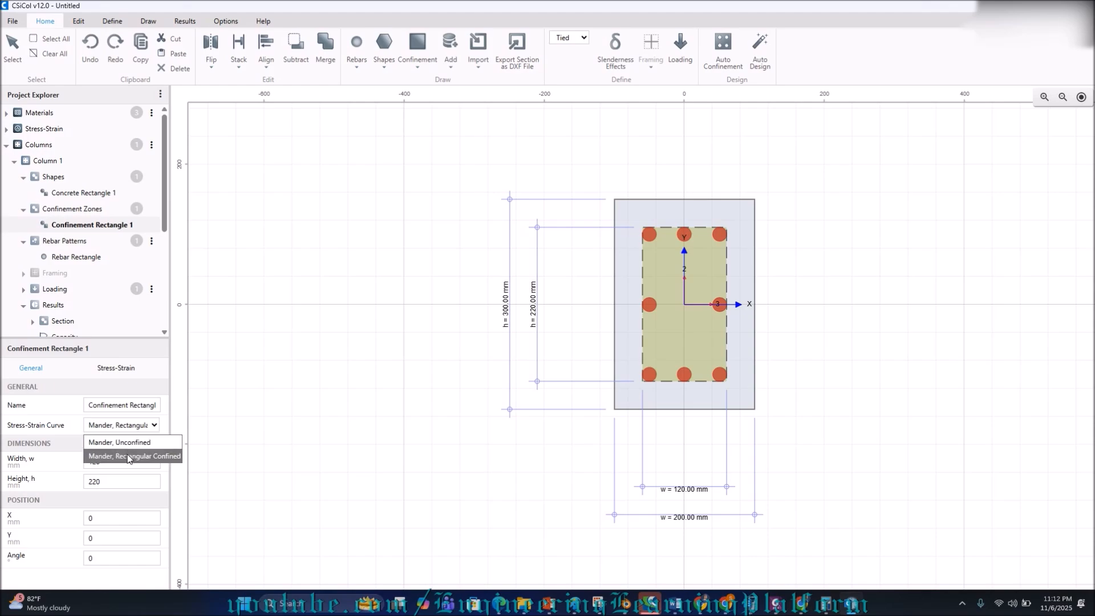
Keep Mander, Rectangular Confined and resize Confinement Rectangle 1 to 100 × 200 mm.
click(129, 457)
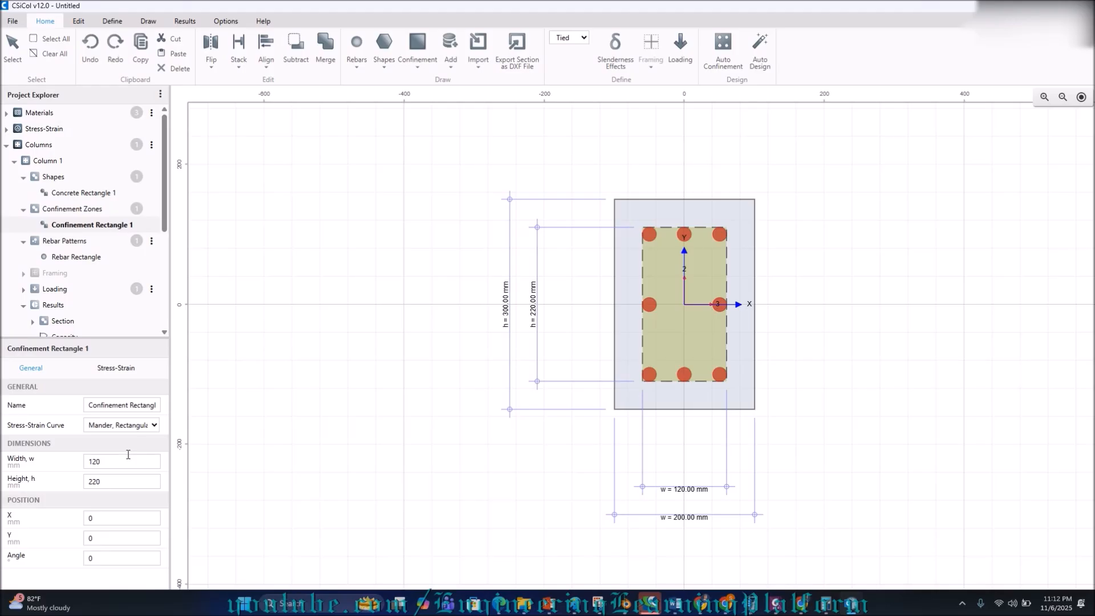
drag(127, 460, 81, 461)
text(100)
key(Tab)
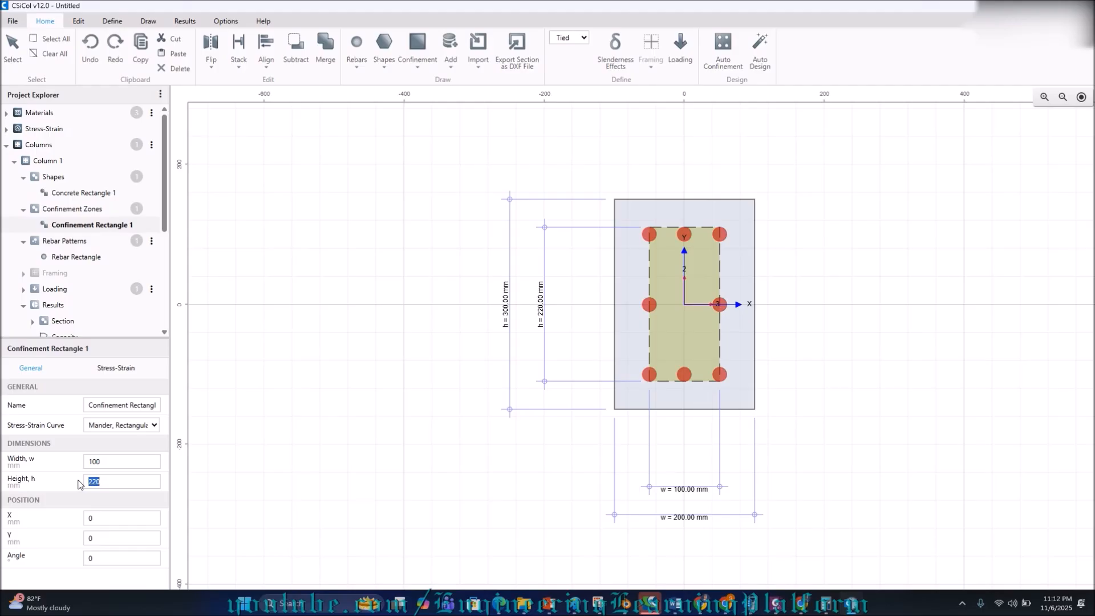
text(200)
click(114, 462)
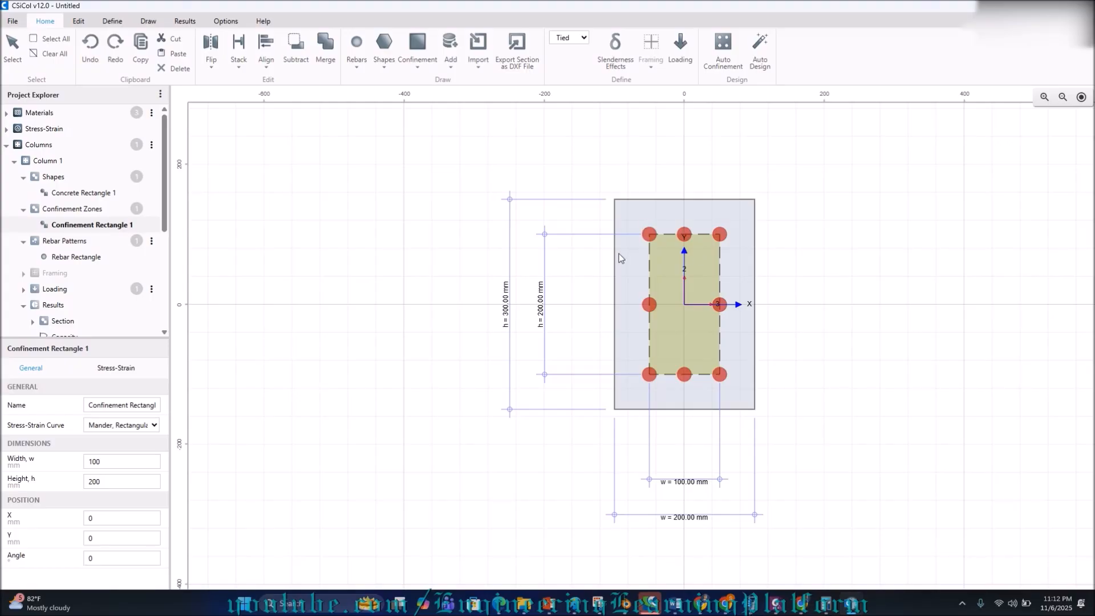
Change the Rebar Rectangle's clear cover from 40 to 50 mm.
click(78, 256)
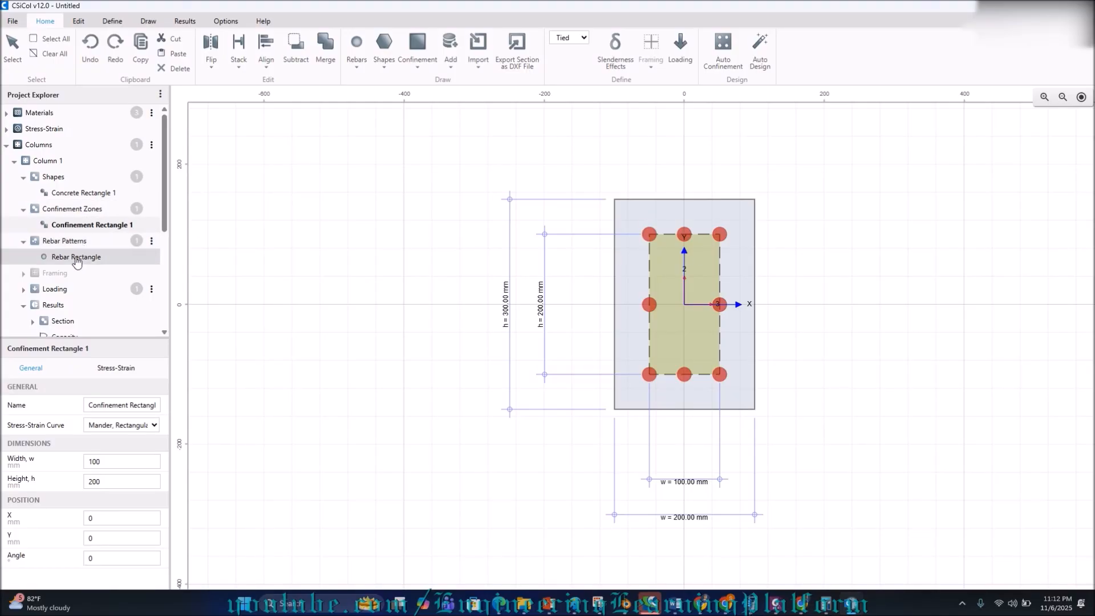
scroll(96, 479, down, 3)
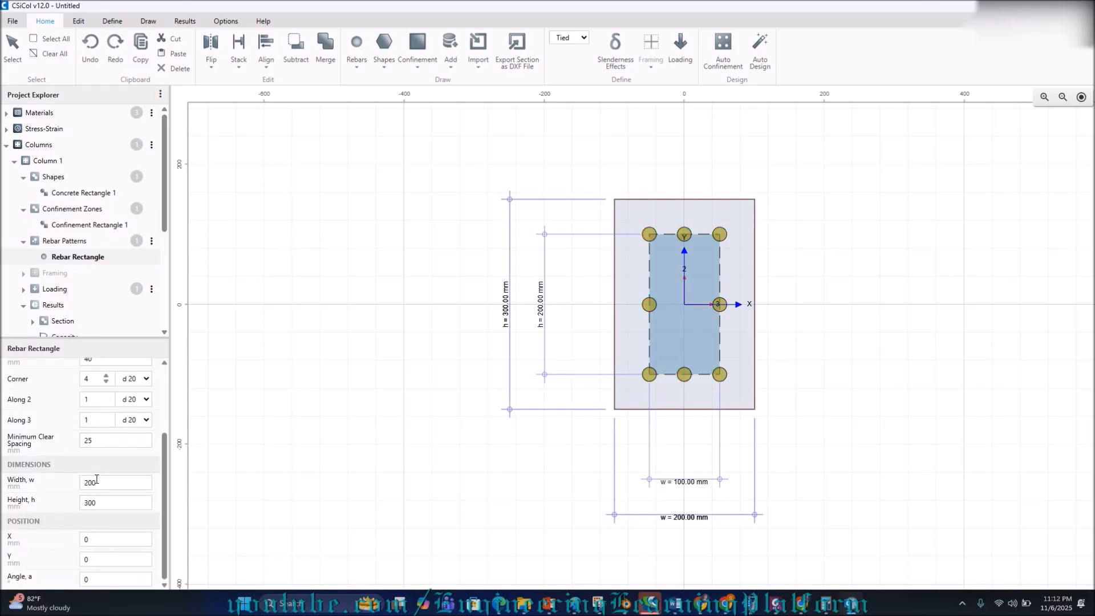
scroll(96, 479, up, 3)
drag(100, 461, 68, 475)
text(50)
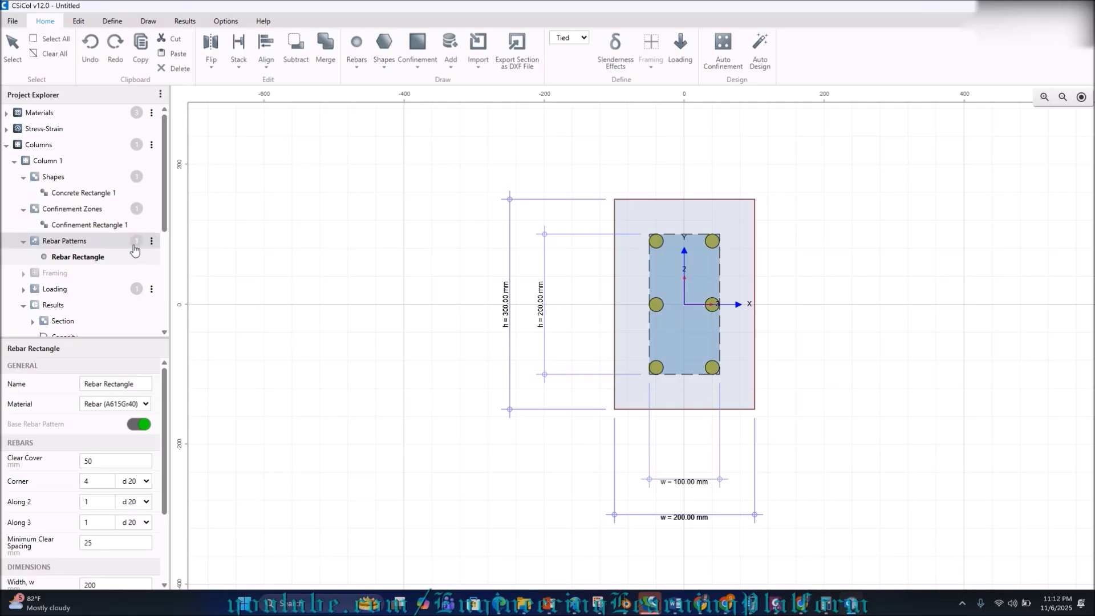
click(134, 224)
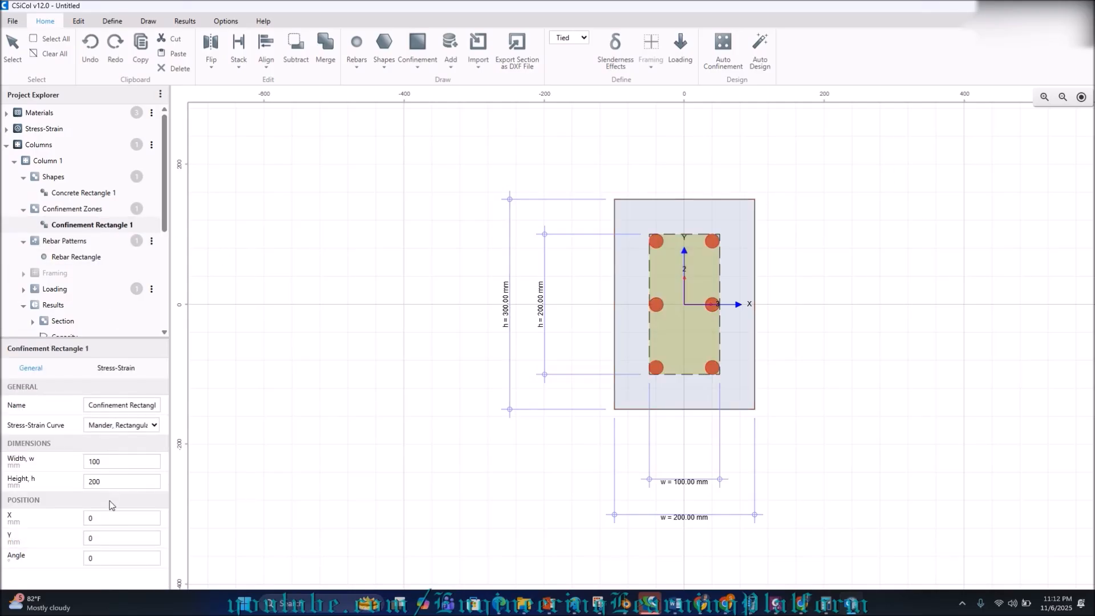
Show Confinement Rectangle 1's stress-strain curve and tie settings, then bring up the Paint sketch.
click(115, 368)
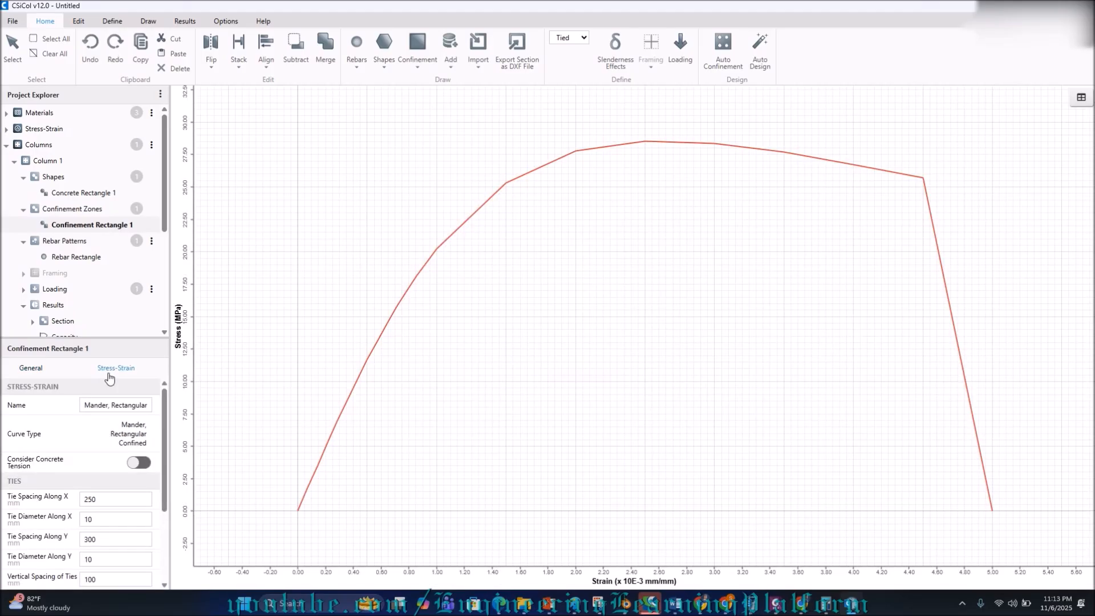
scroll(110, 420, down, 1)
scroll(110, 420, up, 1)
mouse_move(574, 611)
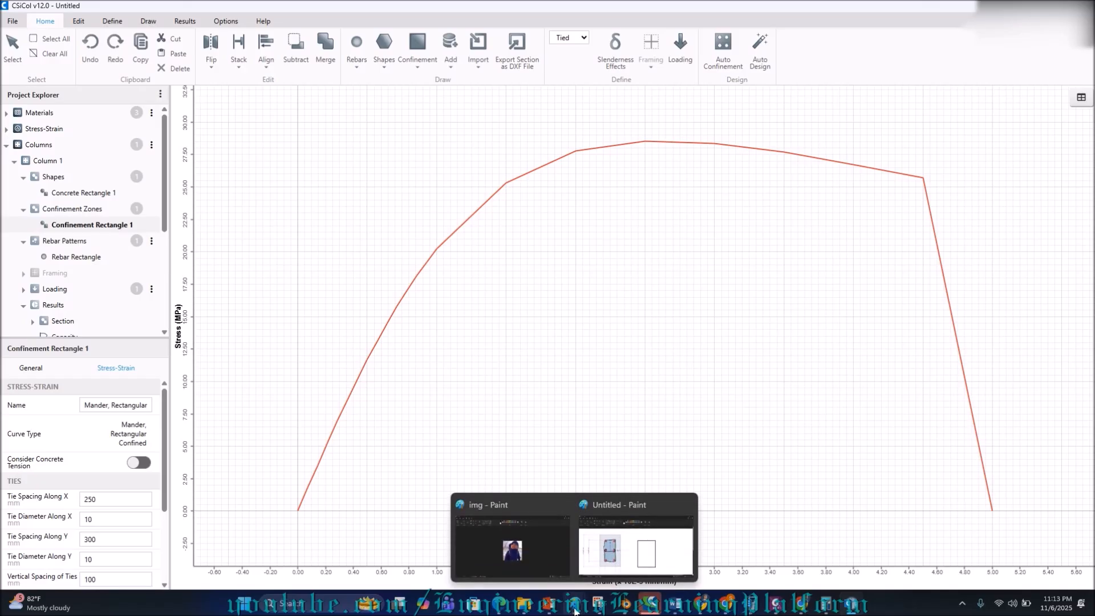
click(644, 542)
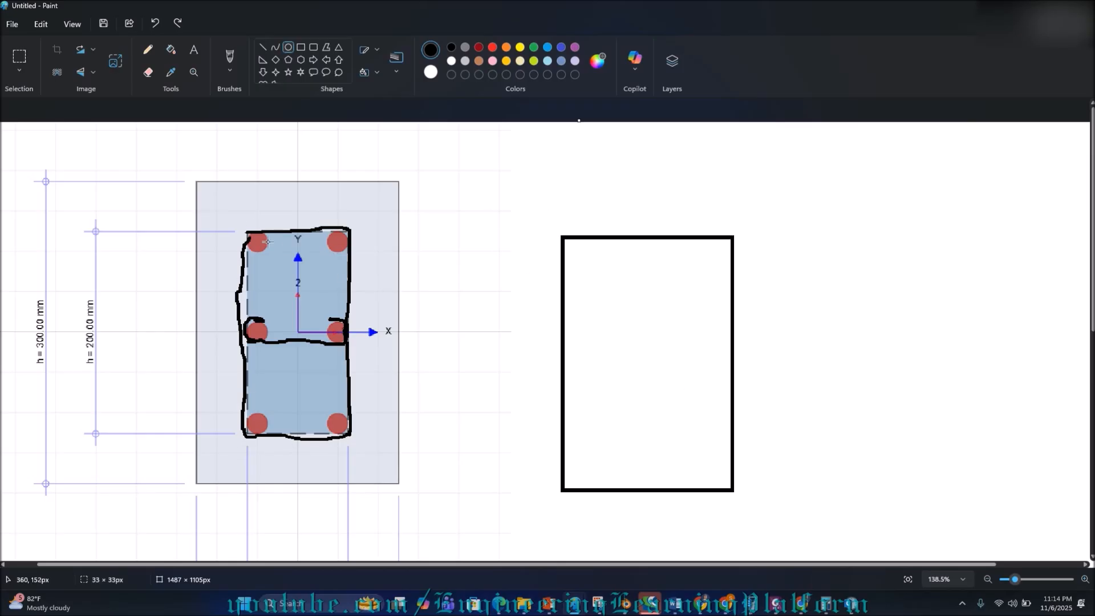
Switch from the Paint section sketch back to the CSiCol column model.
click(850, 603)
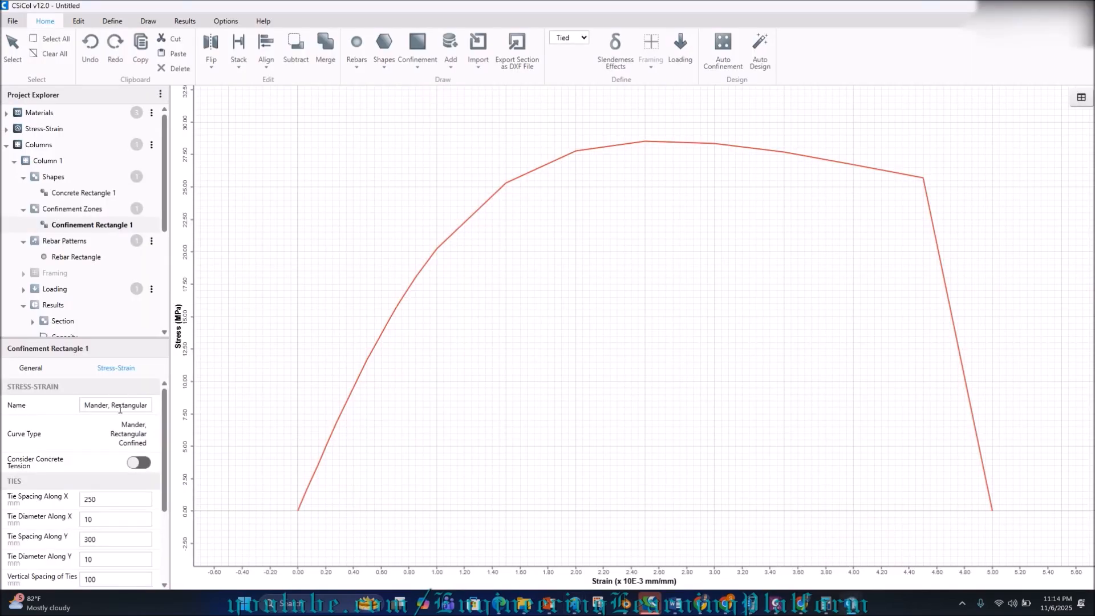
scroll(122, 415, down, 3)
scroll(118, 409, down, 1)
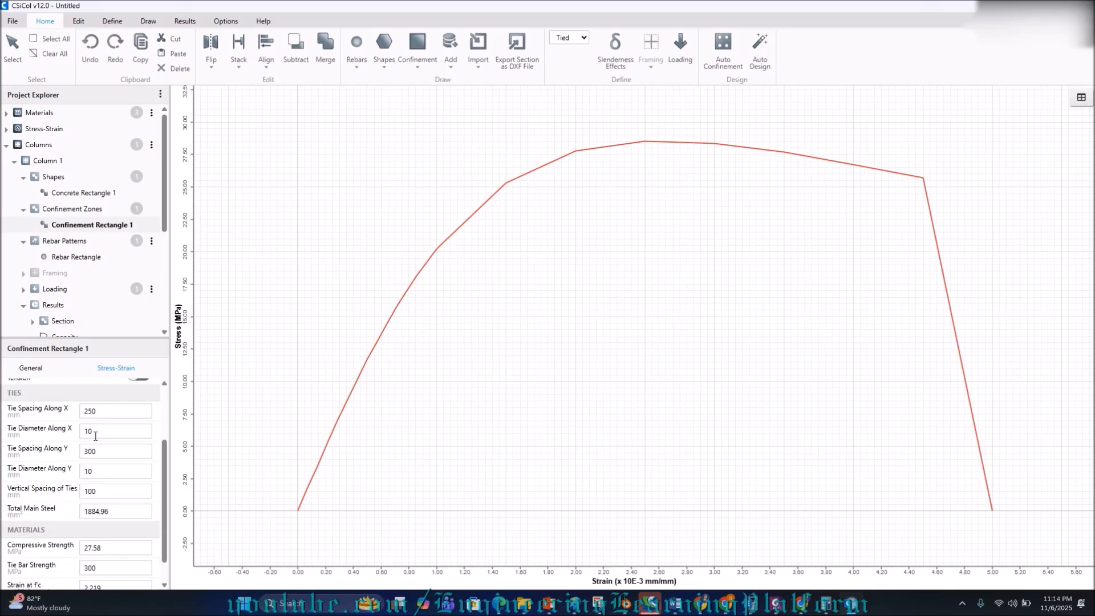
drag(99, 433, 80, 437)
mouse_move(777, 604)
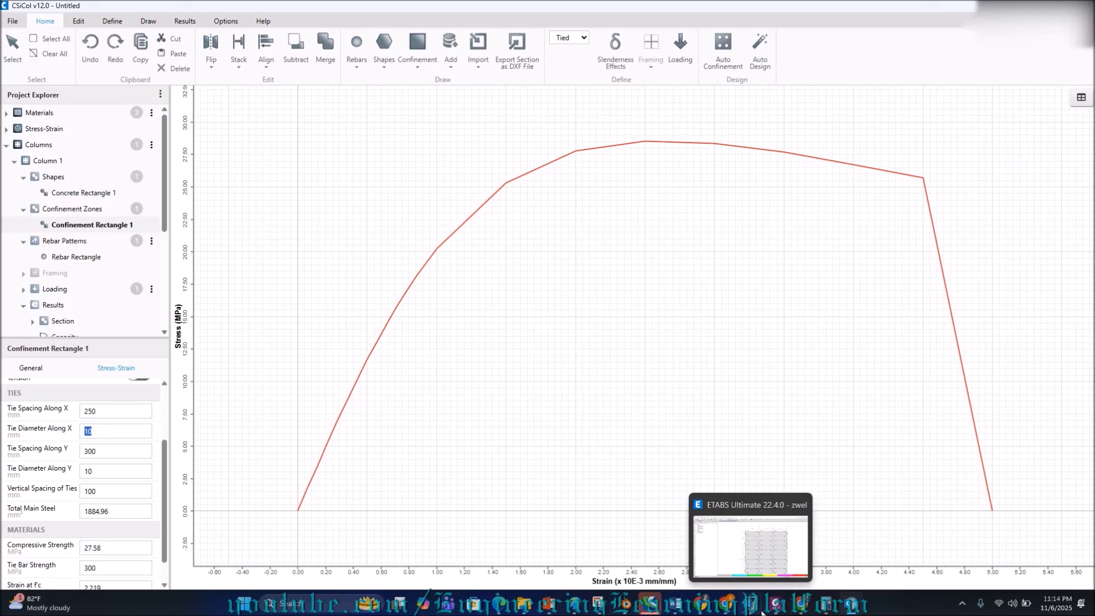
mouse_move(831, 610)
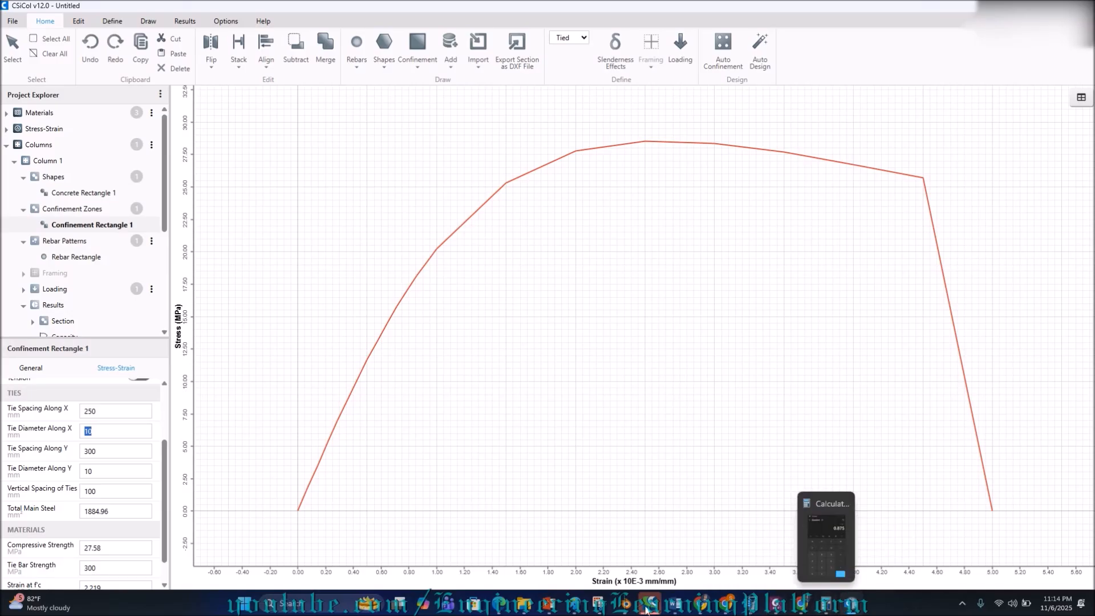
mouse_move(575, 604)
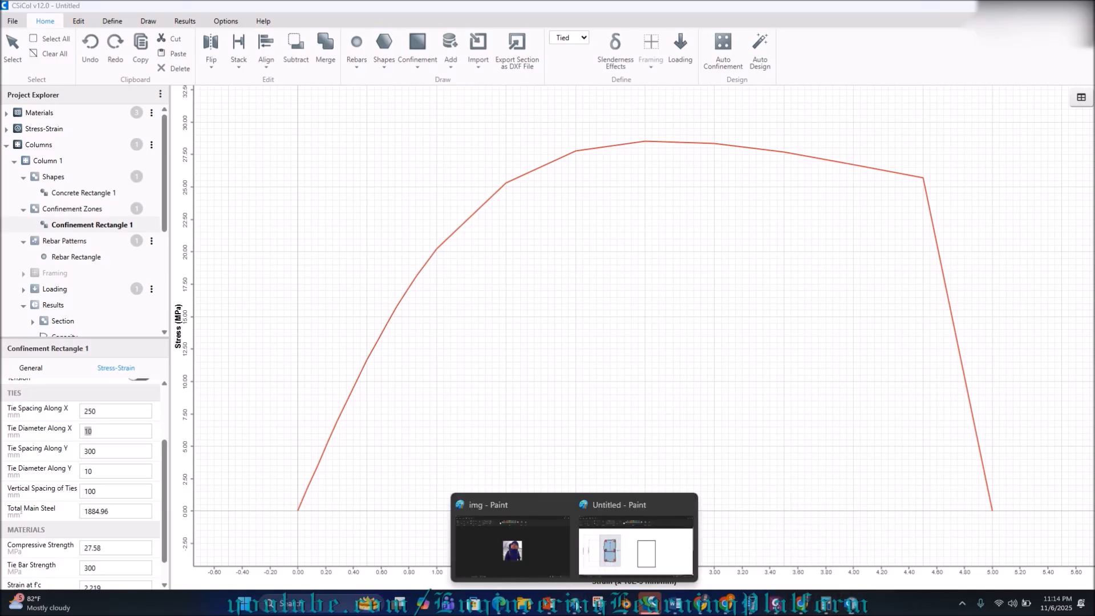
View the Paint tie-outline sketch, then return to the CSiCol design window.
click(638, 548)
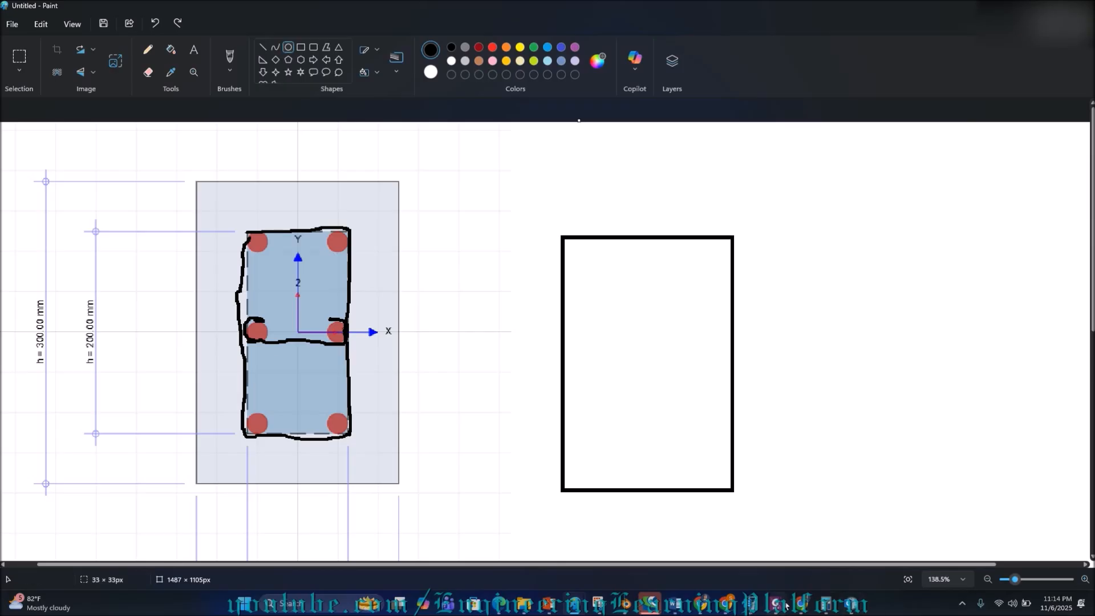
click(848, 608)
Change Confinement Rectangle 1's tie diameter along Y to 13 mm.
click(125, 429)
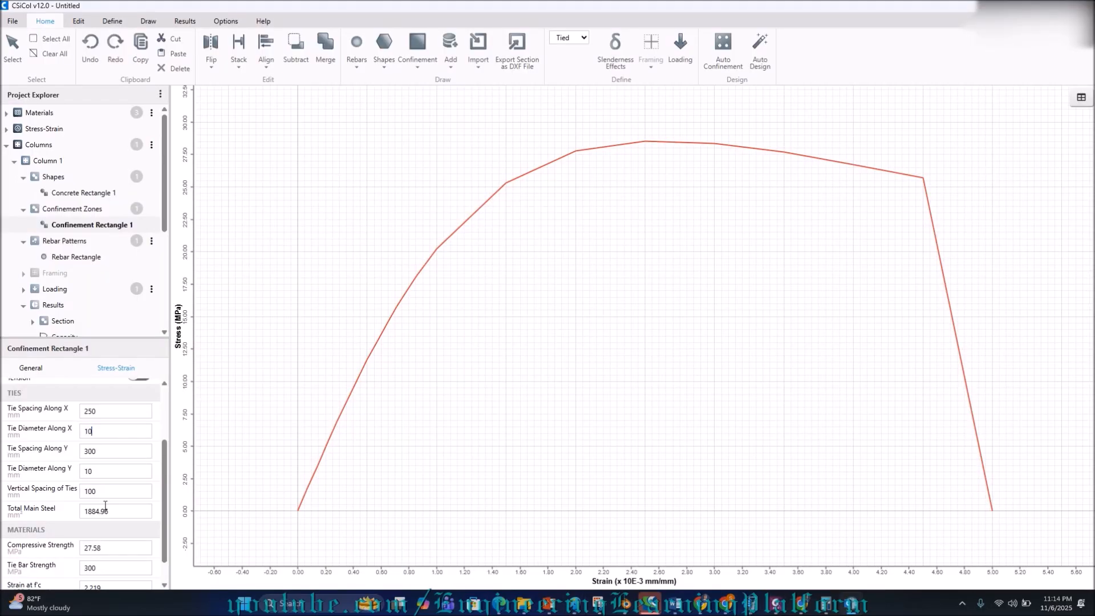
key(BackSpace)
text(3)
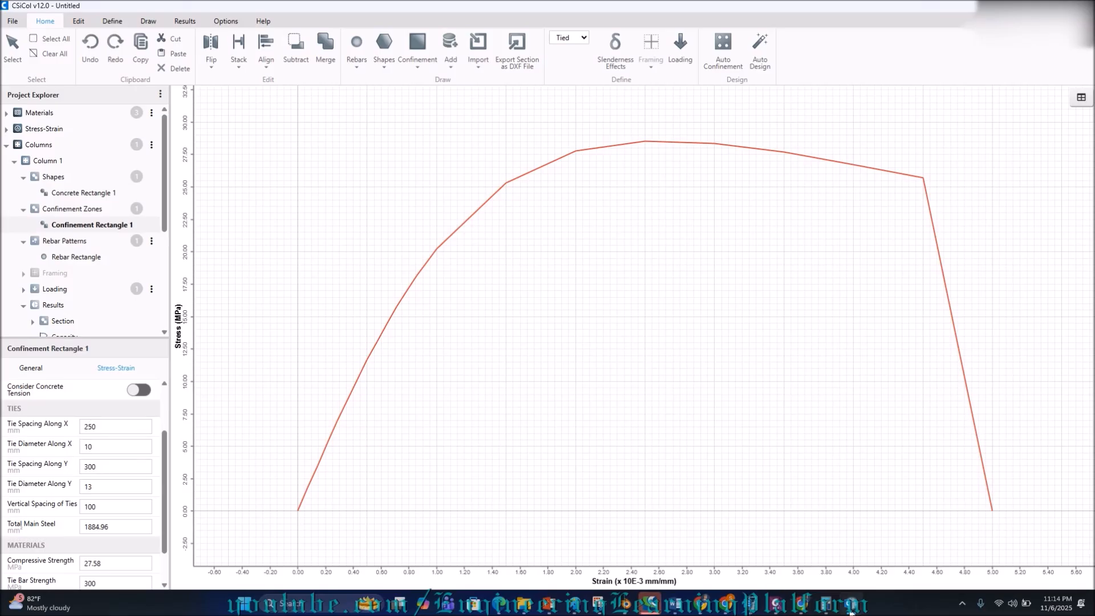
mouse_move(850, 612)
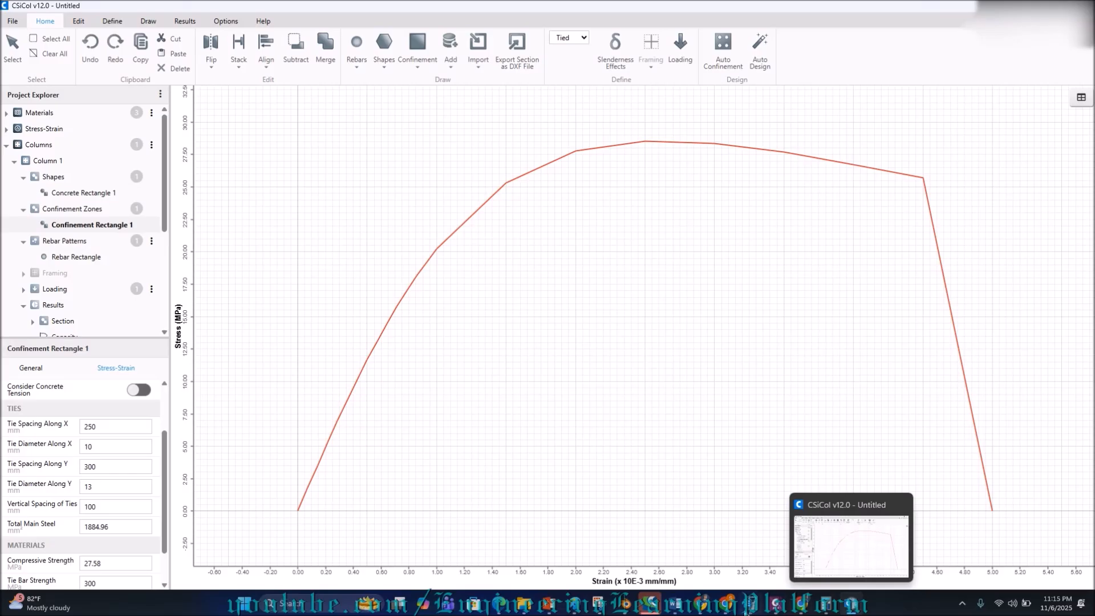
mouse_move(600, 611)
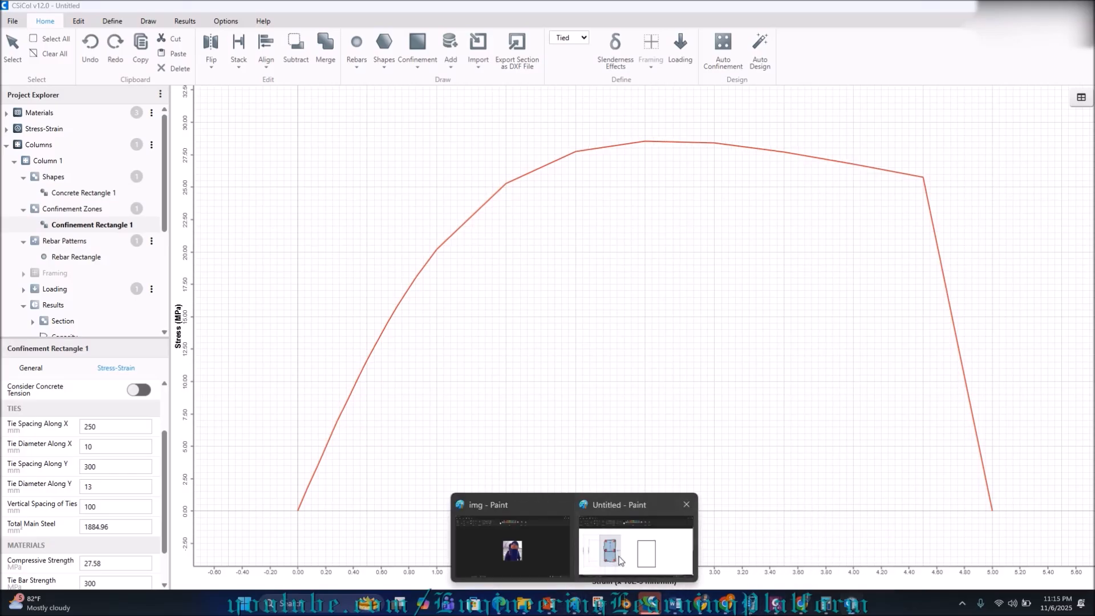
Review the Paint sketch with its mid-height cross tie, then return to CSiCol.
click(620, 561)
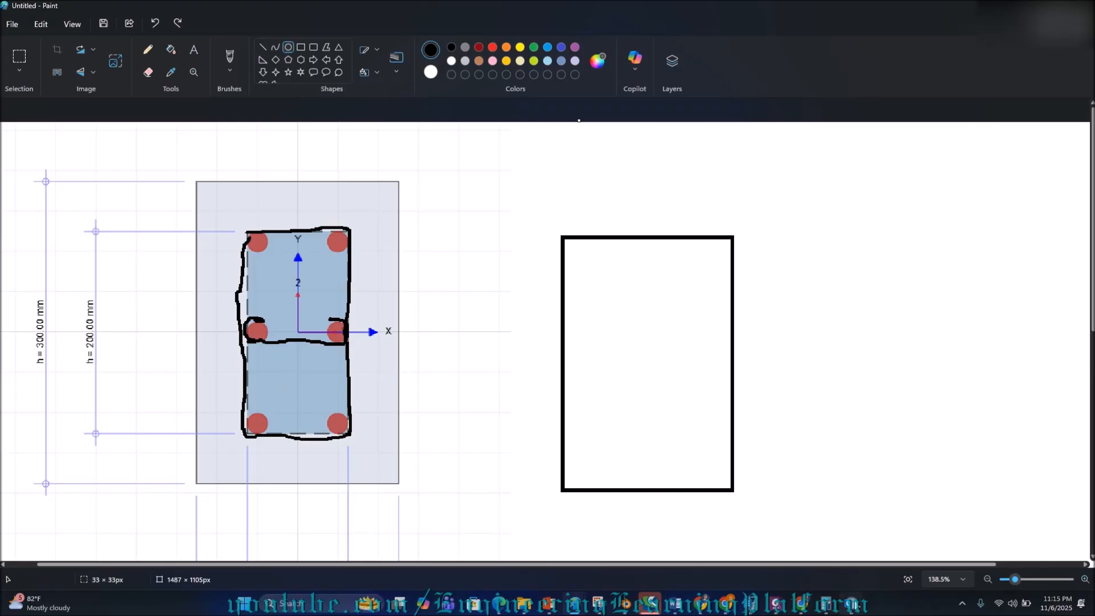
click(851, 603)
double_click(88, 426)
text(100)
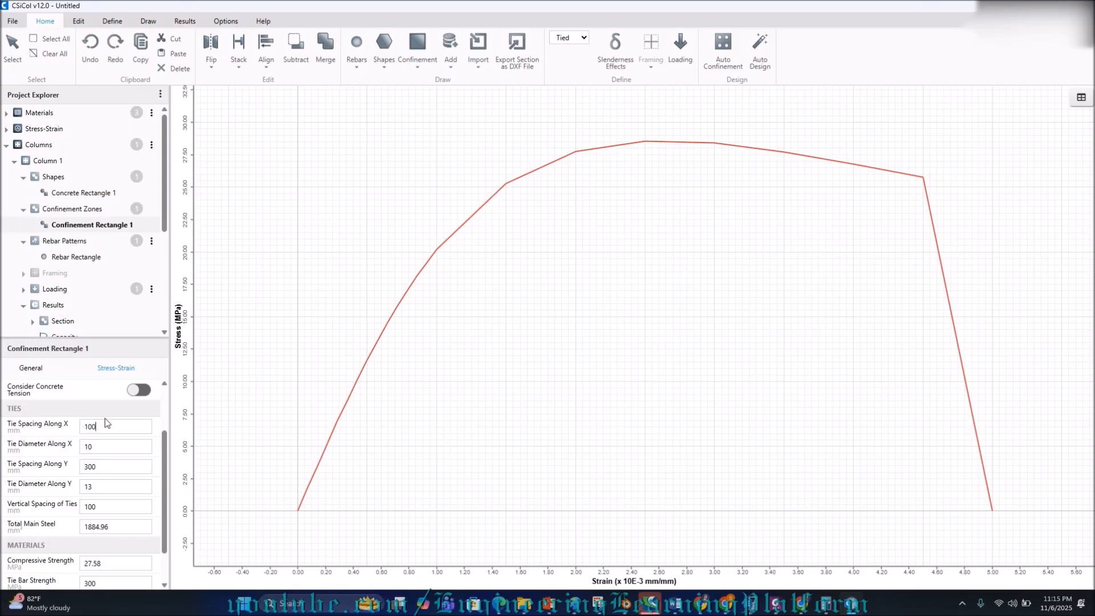
key(Return)
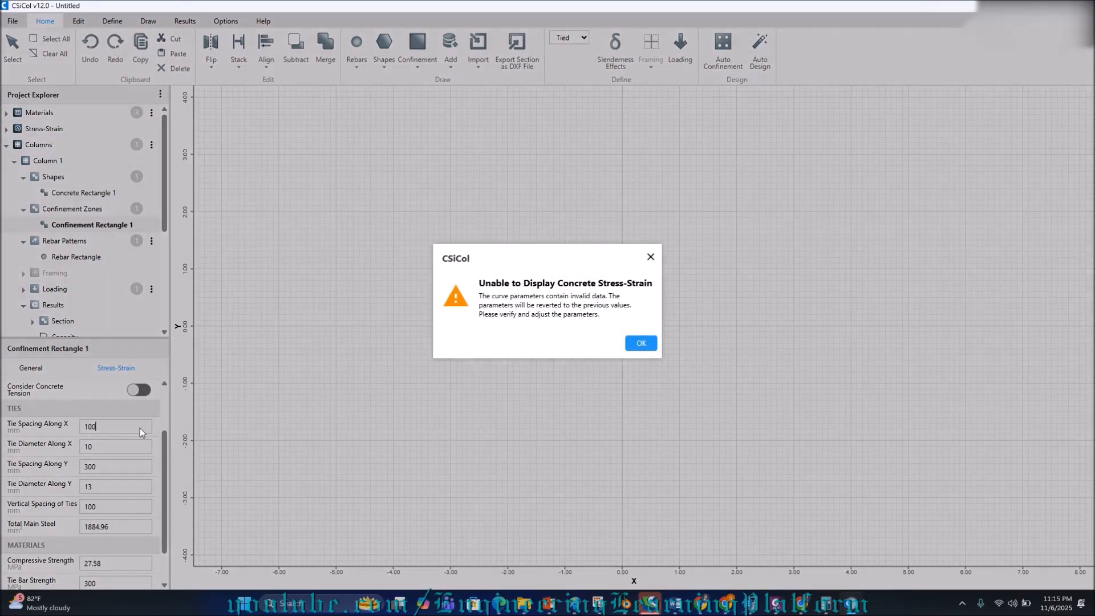
click(641, 343)
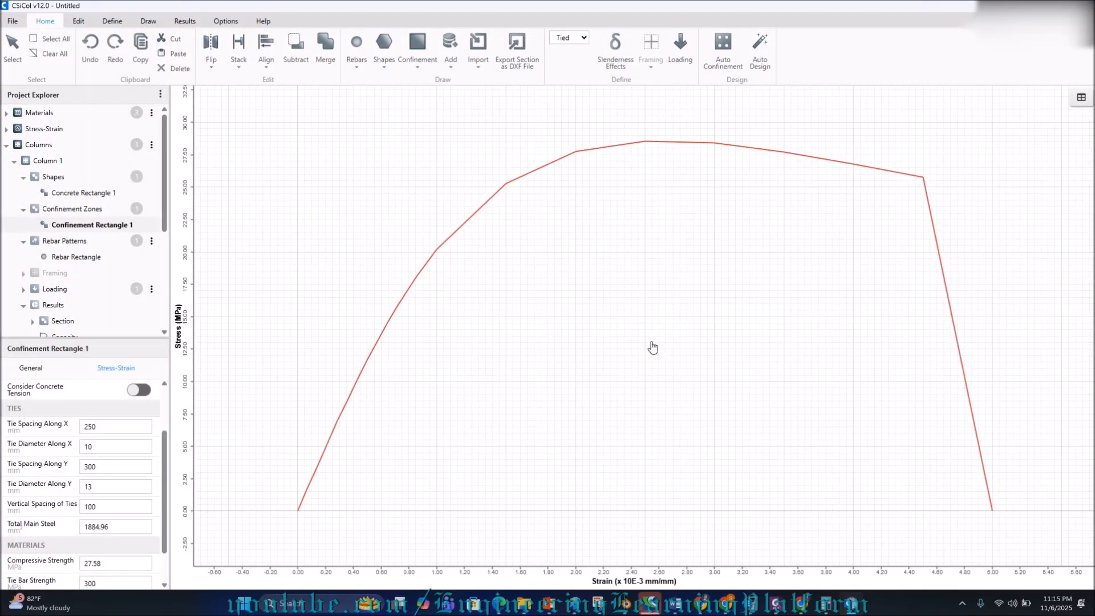
click(98, 464)
drag(99, 464, 83, 465)
mouse_move(851, 604)
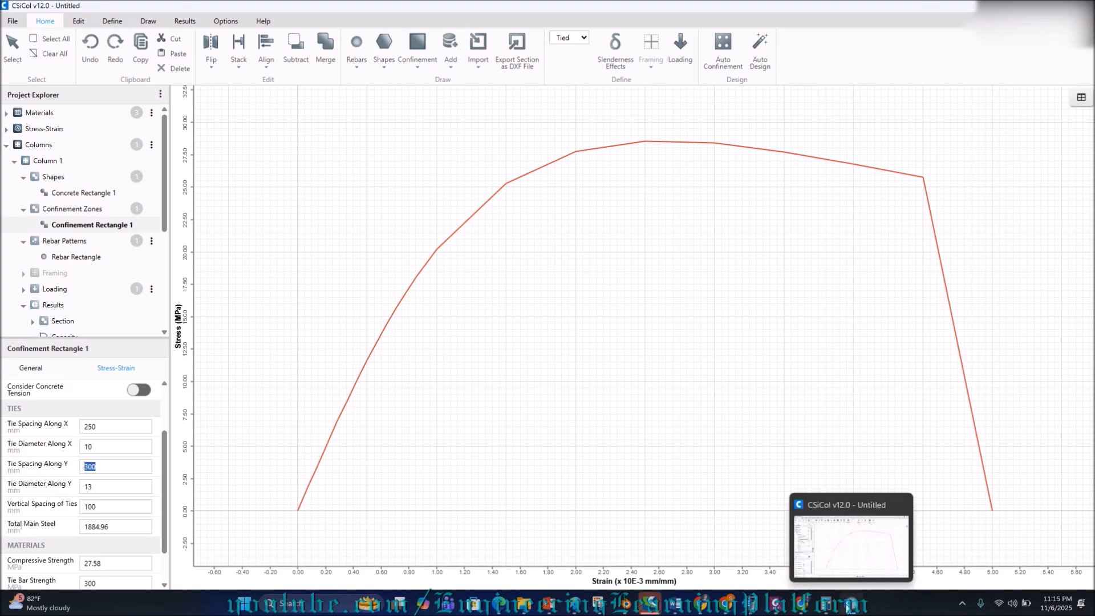
Glance at the column section sketch in Paint, then return to CSiCol.
mouse_move(760, 614)
mouse_move(574, 603)
click(634, 541)
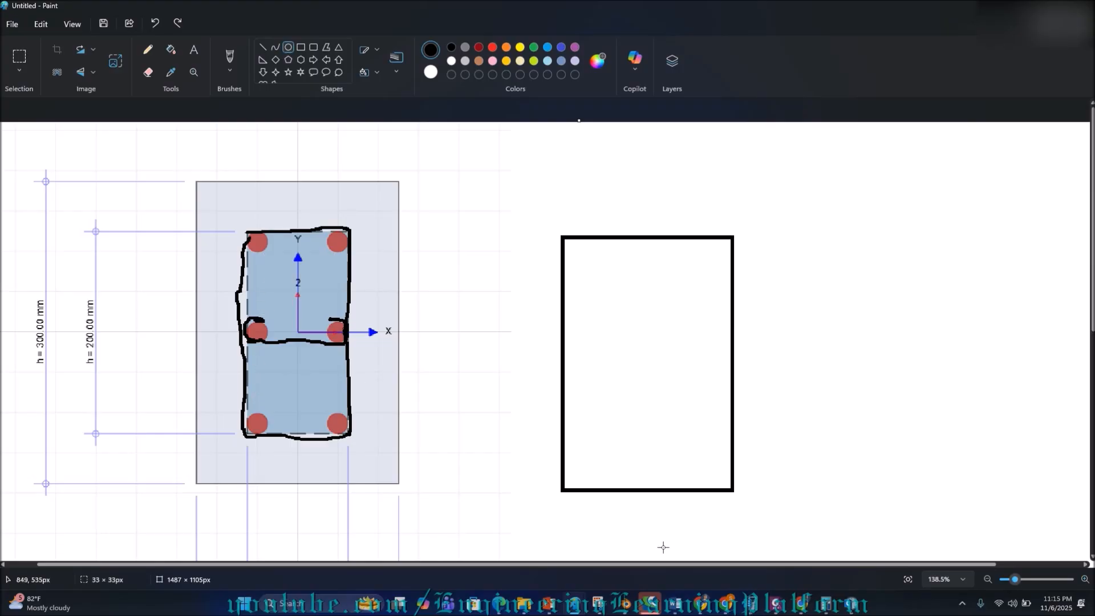
click(851, 603)
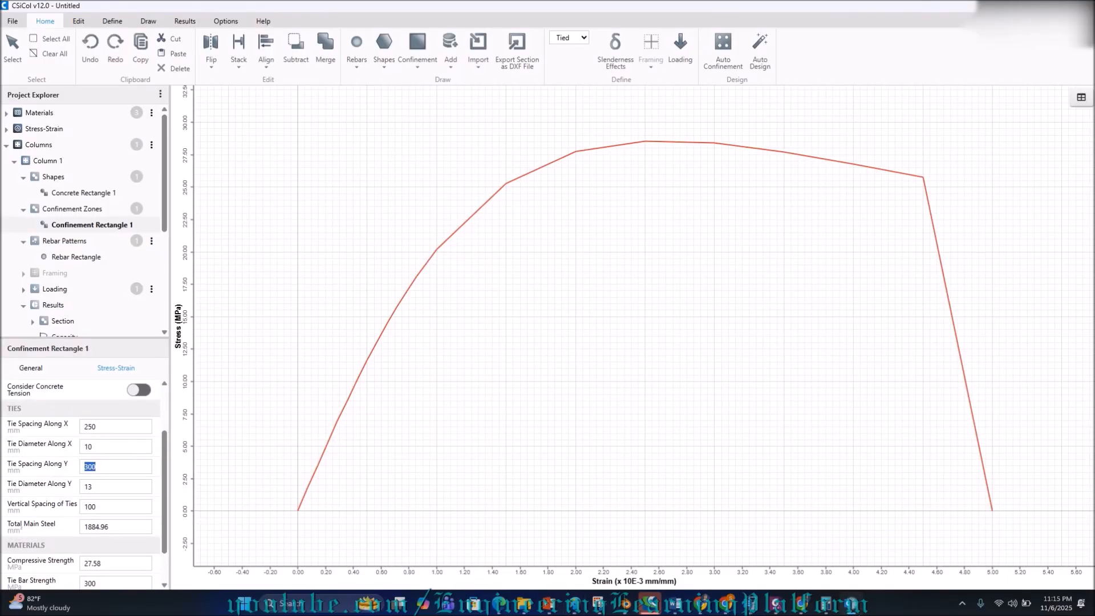
Change Confinement Rectangle 1 tie spacing along X and Y to 100 mm.
drag(94, 489, 73, 466)
text(10)
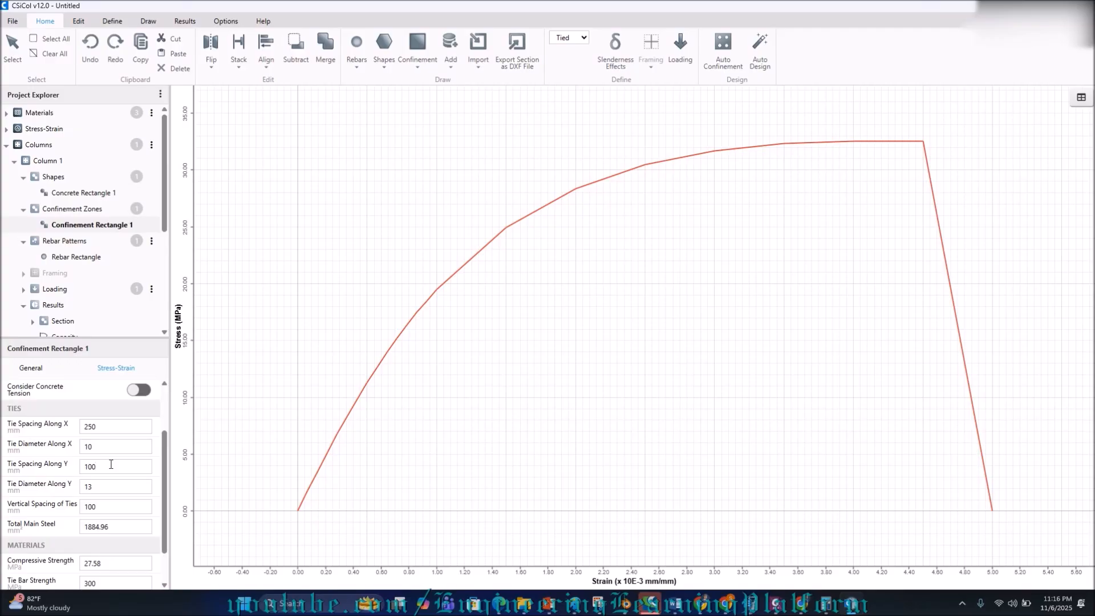
drag(108, 429, 72, 433)
text(100)
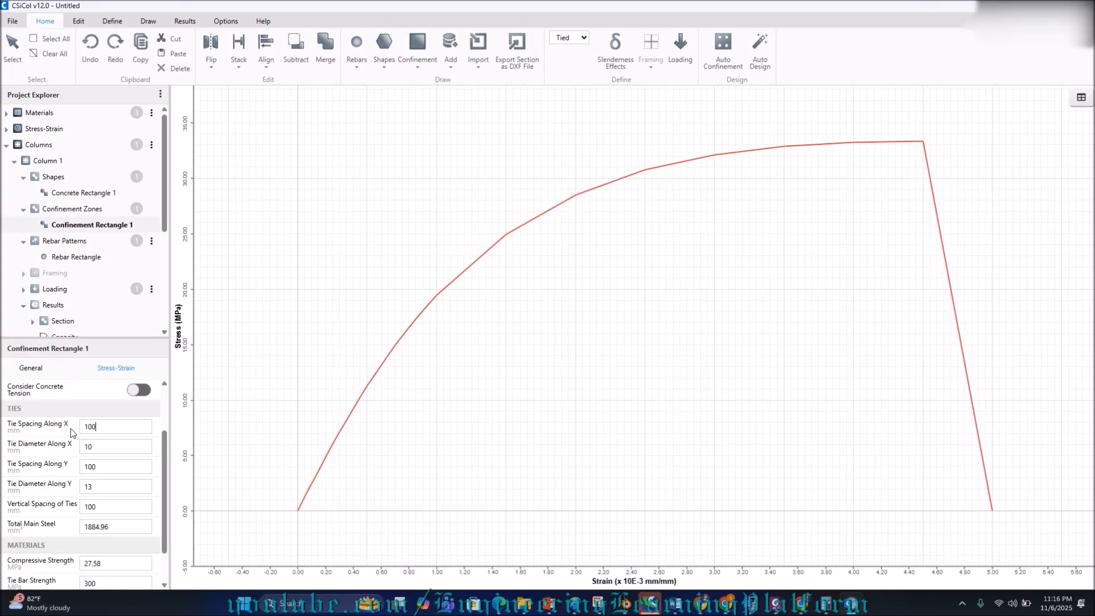
click(95, 428)
Set tie diameter along Y to 10 mm and vertical tie spacing to 150 mm.
drag(95, 487, 78, 489)
text(10)
drag(114, 509, 72, 511)
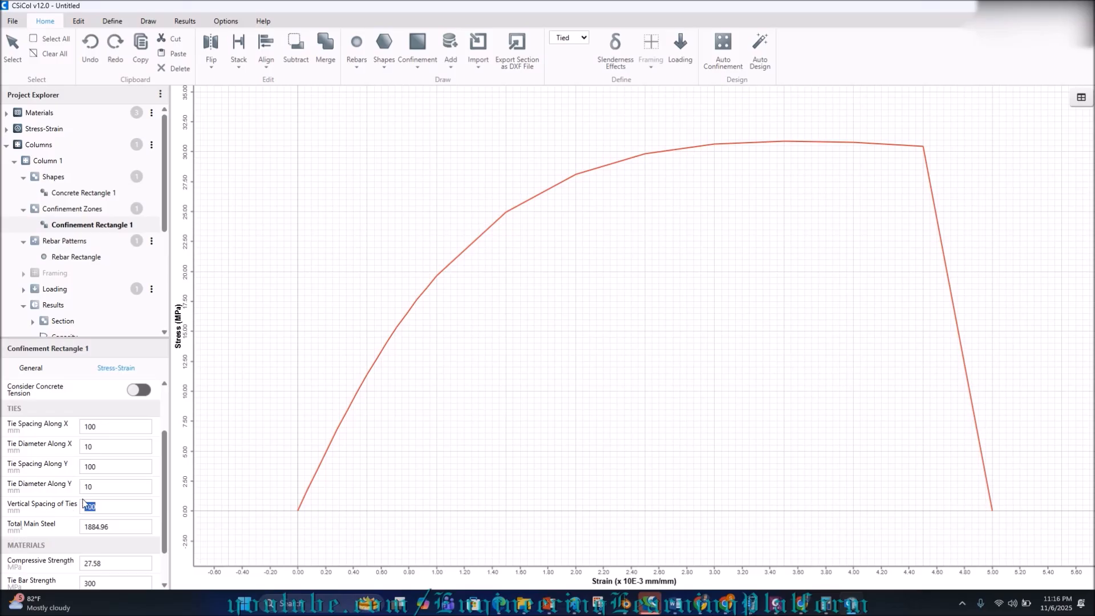
text(150)
click(596, 606)
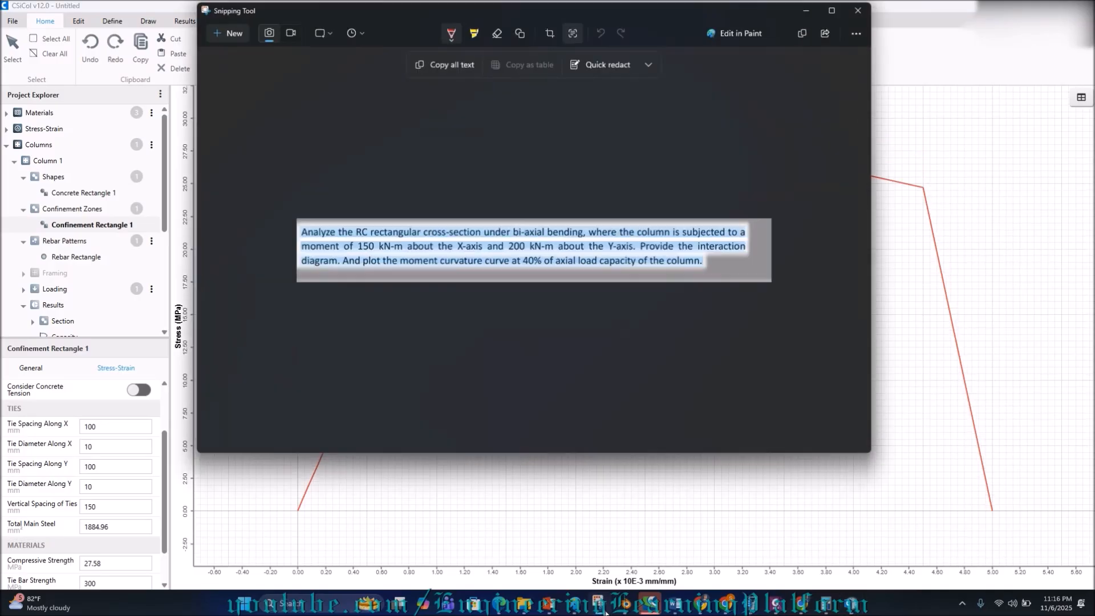
Put the problem statement away, review the column section sketch in Paint, and return to CSiCol.
click(598, 606)
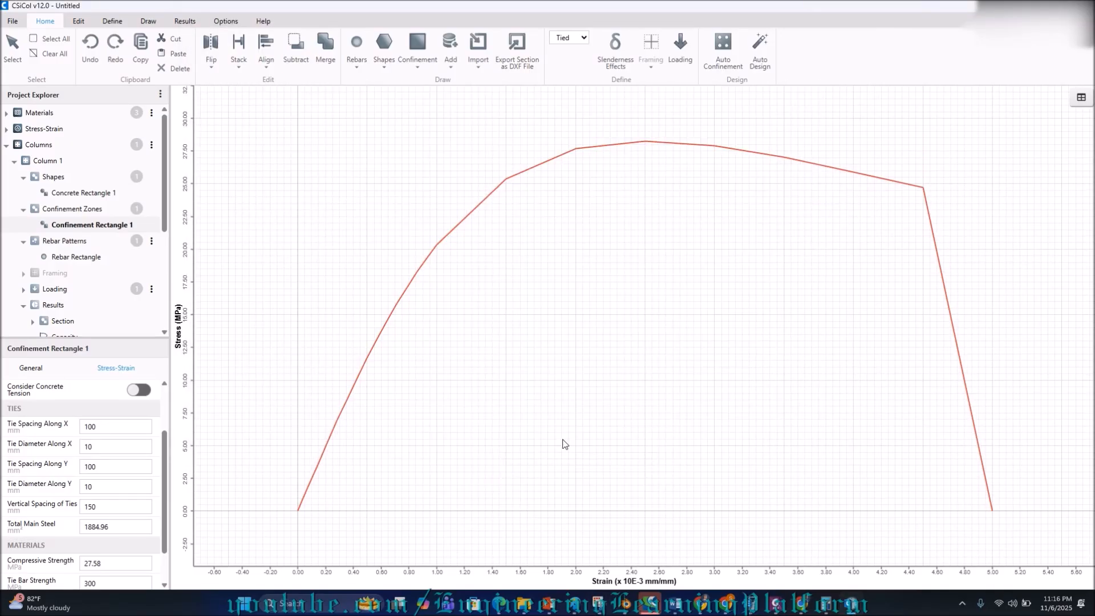
mouse_move(574, 599)
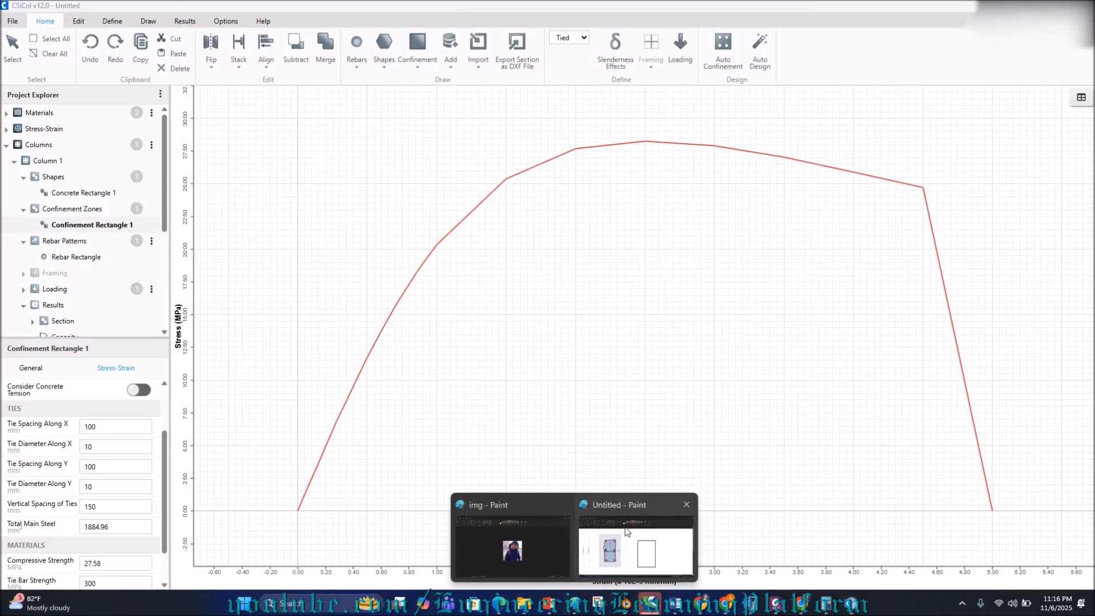
click(637, 542)
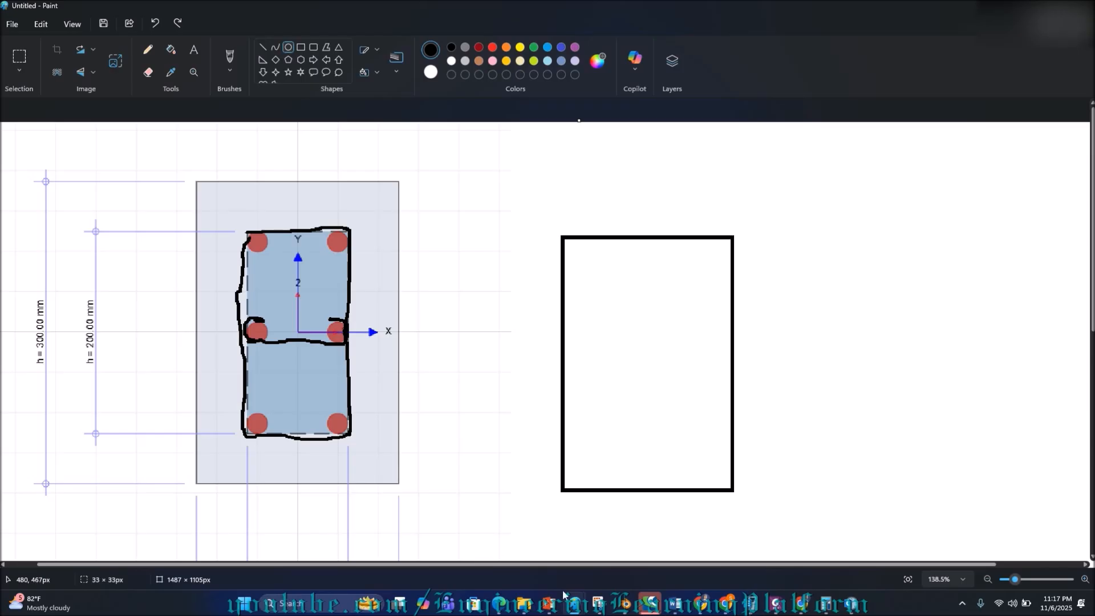
mouse_move(760, 613)
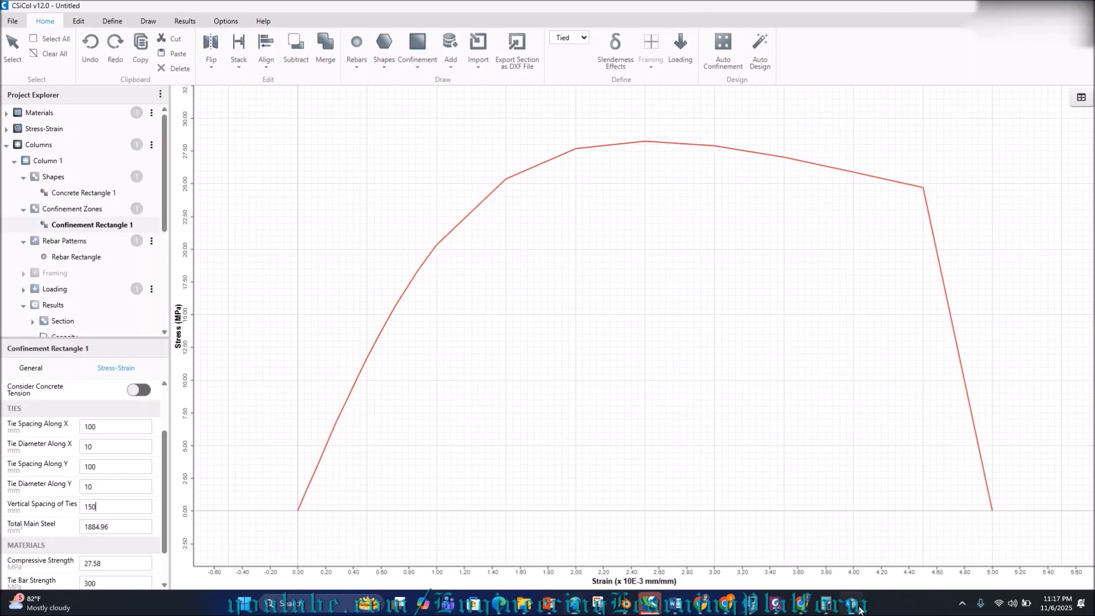
click(859, 608)
Return to the CSiCol model and scroll Confinement Rectangle 1's properties to check the strain values.
click(858, 609)
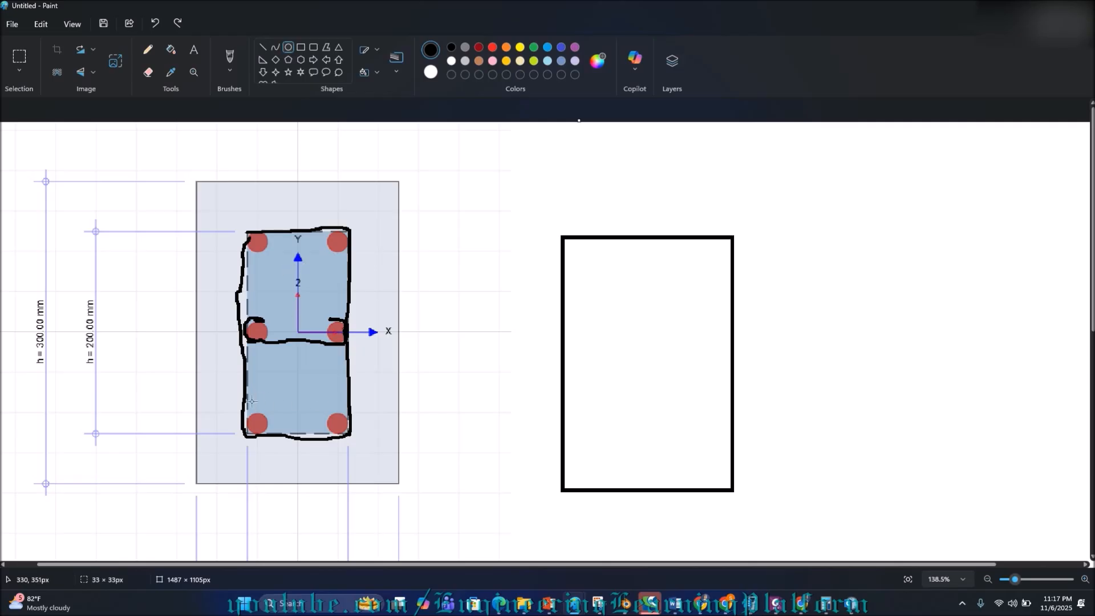
mouse_move(853, 608)
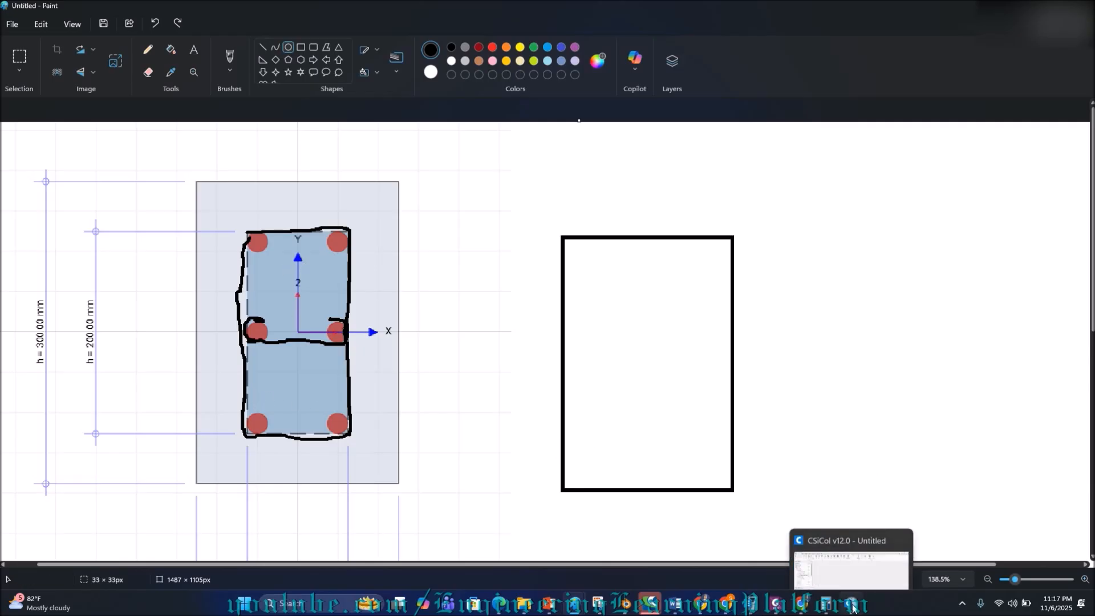
click(853, 606)
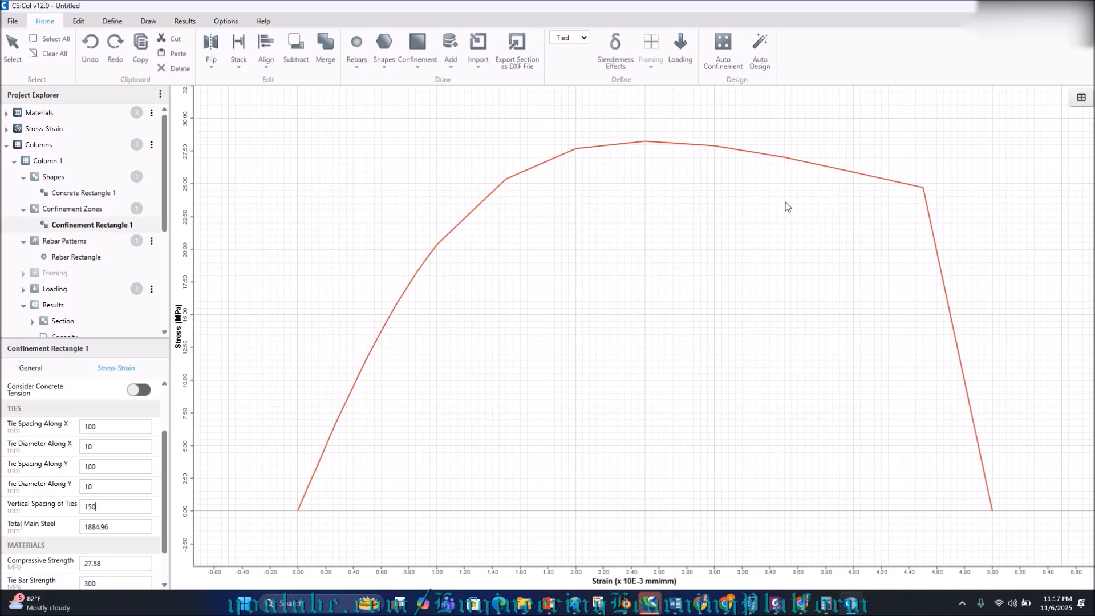
scroll(105, 501, down, 1)
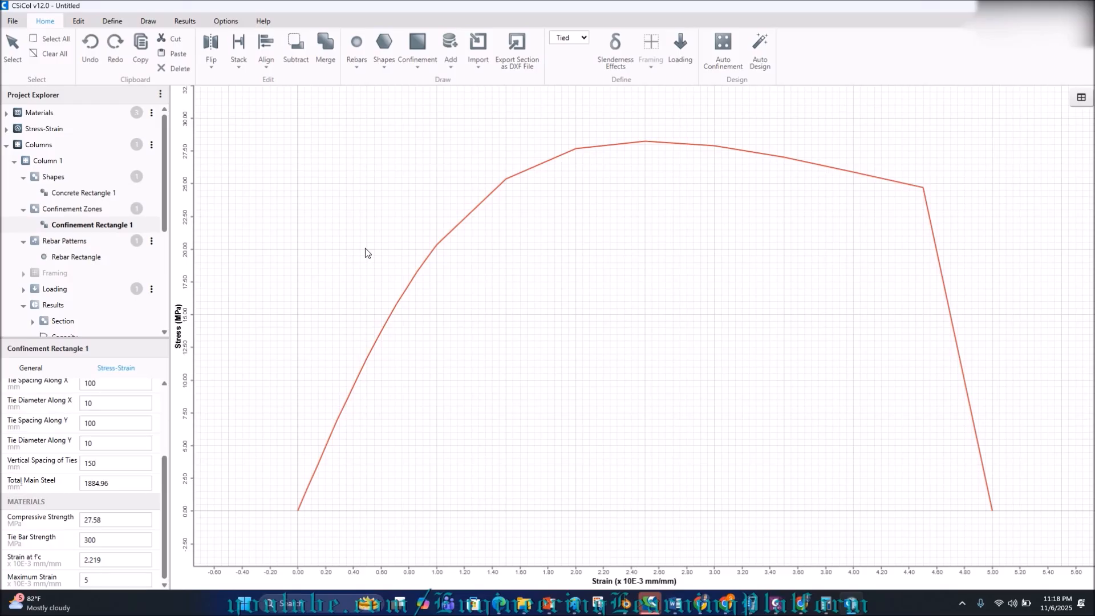
click(779, 603)
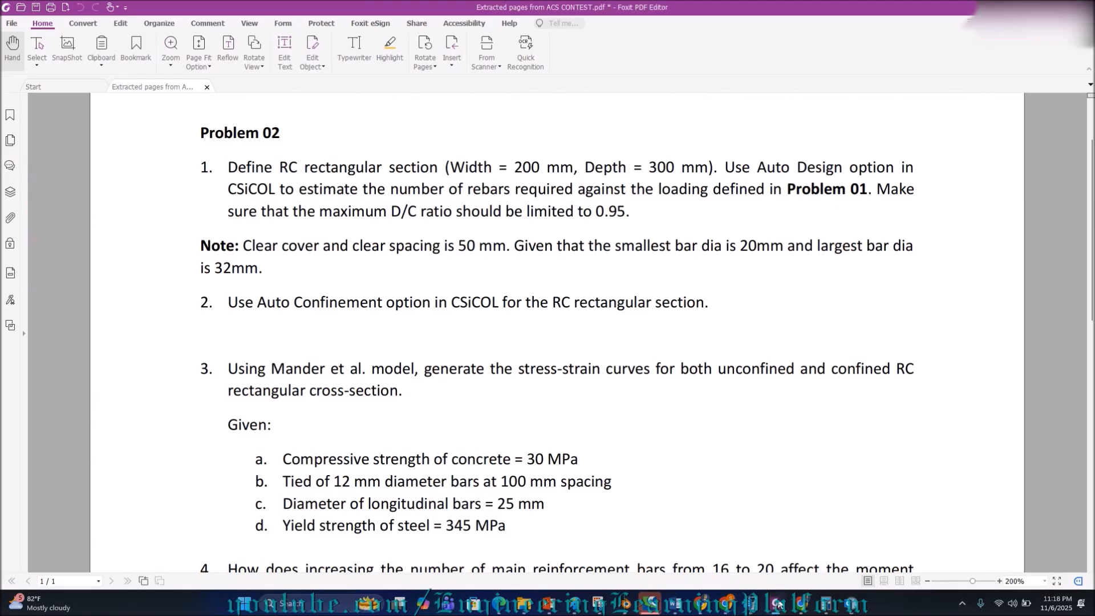
Scroll the Problem 02 PDF down to the sway and slenderness items, then go back to CSiCol.
scroll(725, 379, down, 4)
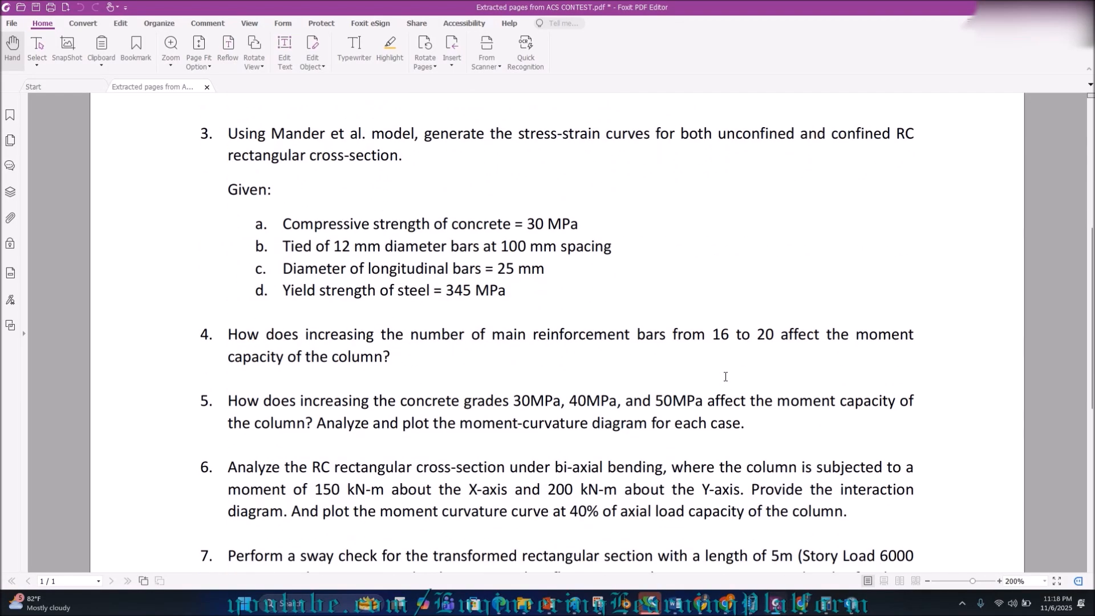
scroll(726, 376, down, 3)
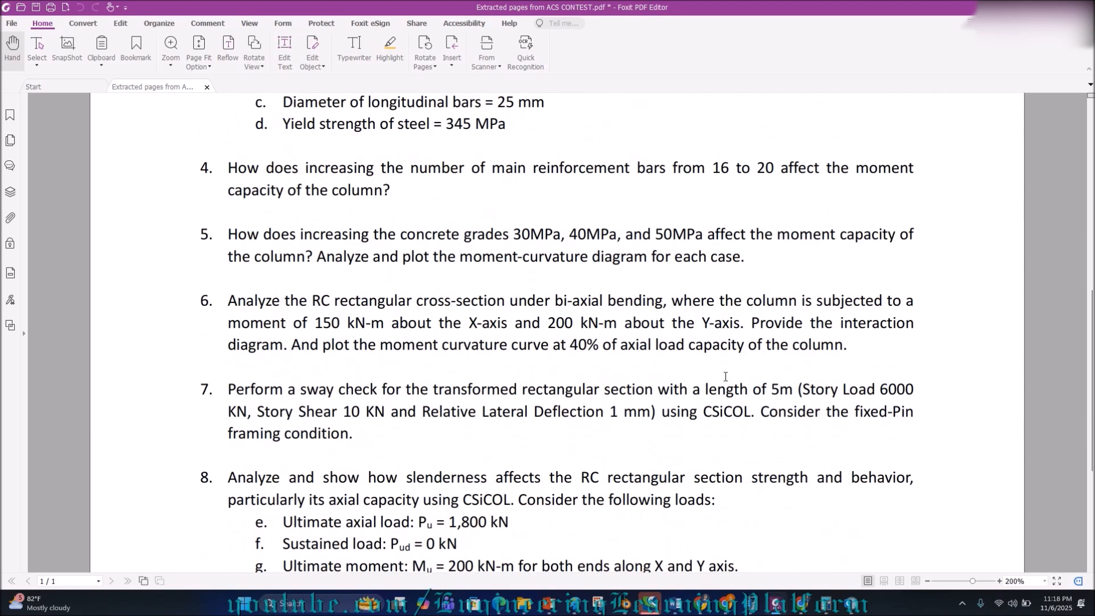
click(848, 606)
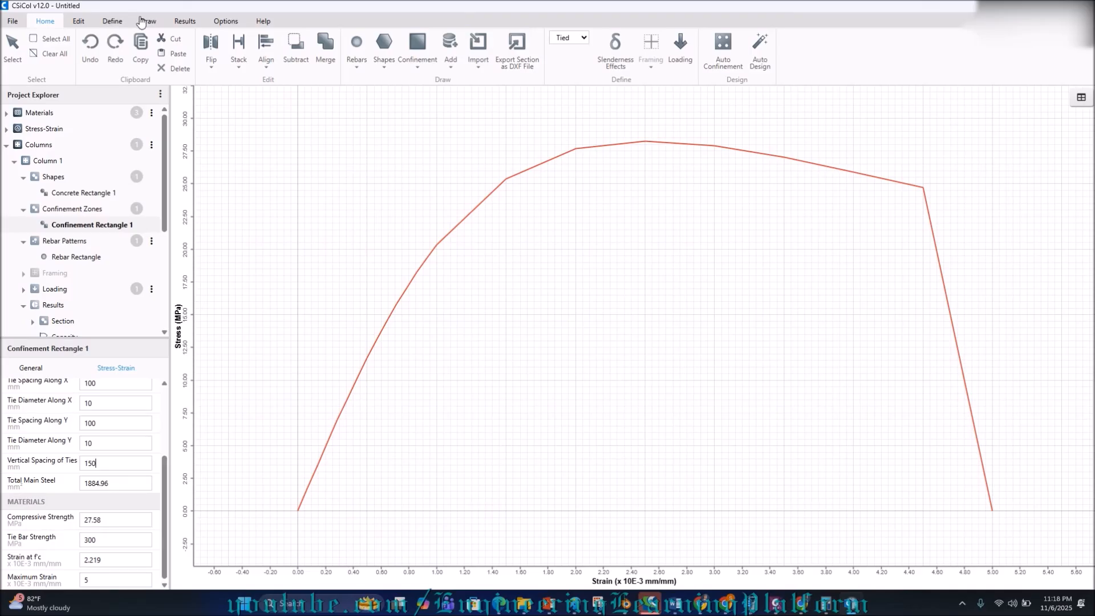
click(182, 22)
click(256, 59)
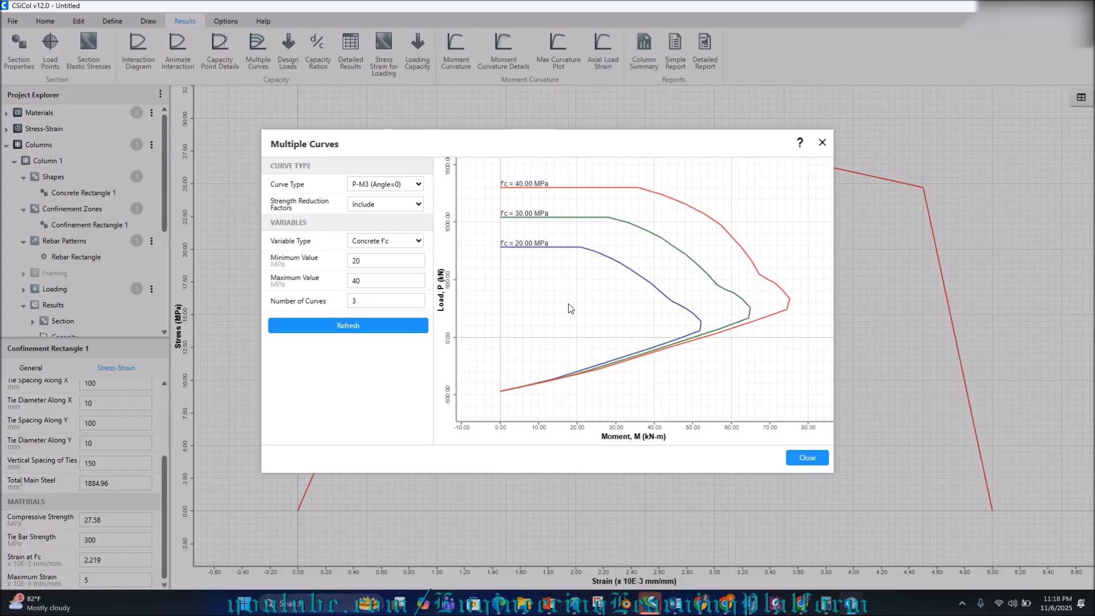
click(807, 458)
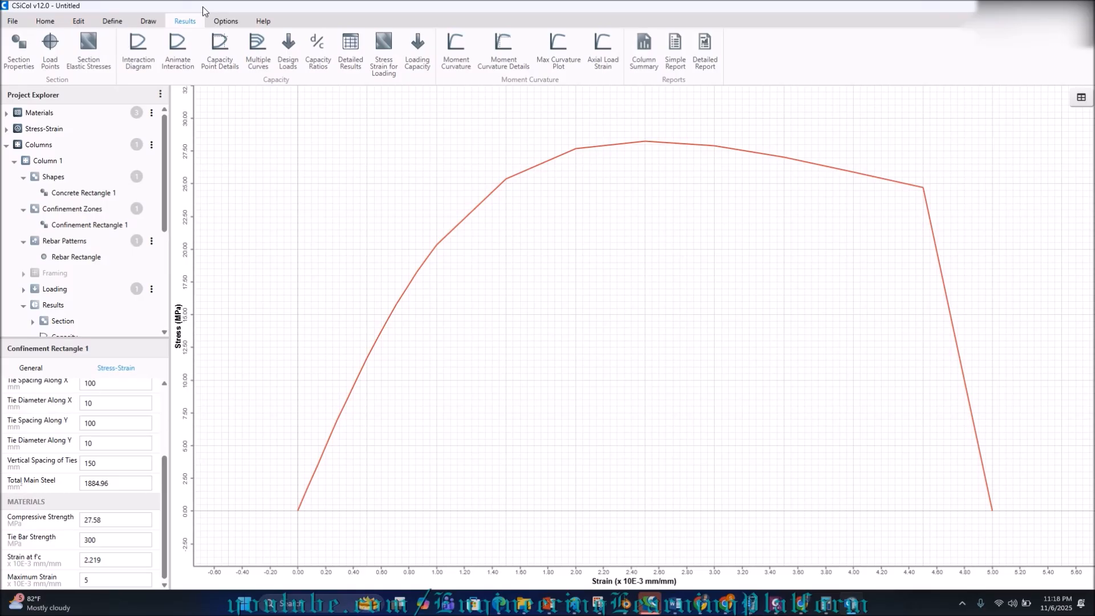
Enable slenderness effects for Concrete Rectangle 1 and give it a Pin-Pin framing condition.
click(79, 194)
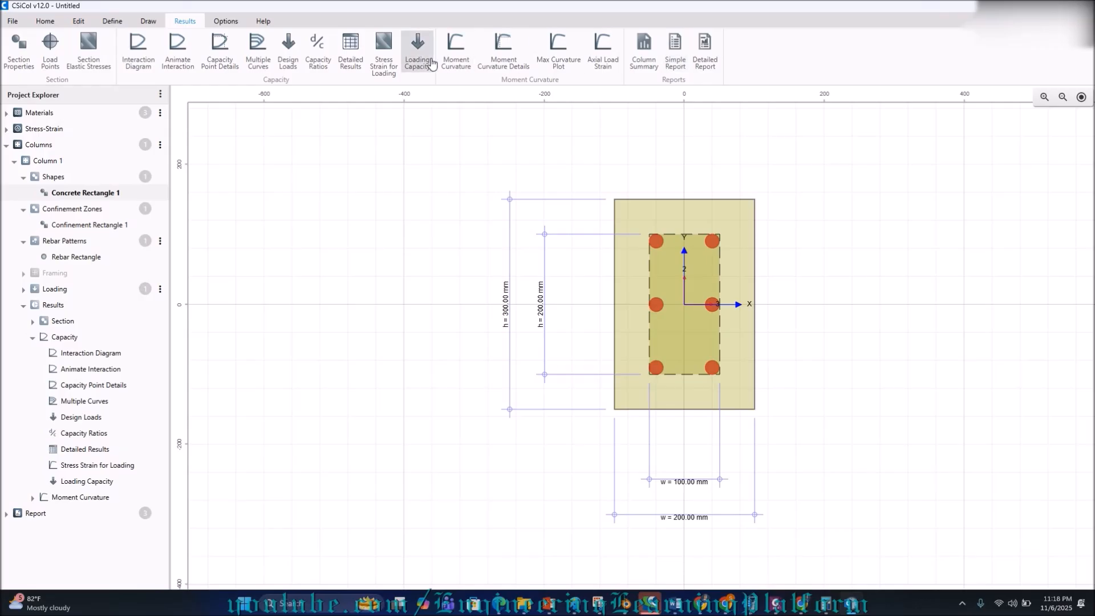
click(49, 21)
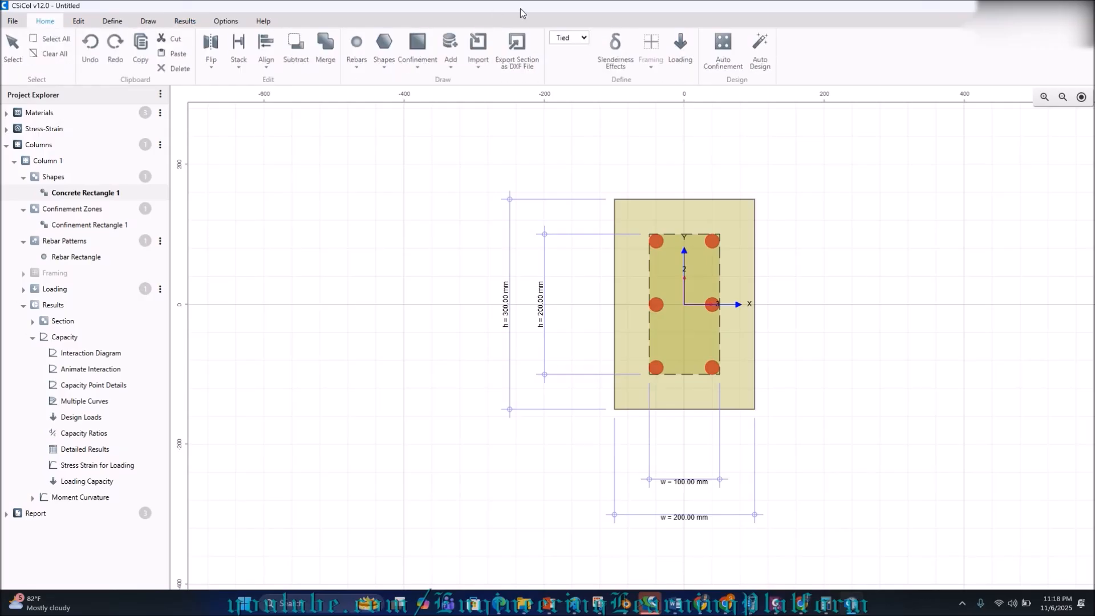
click(635, 62)
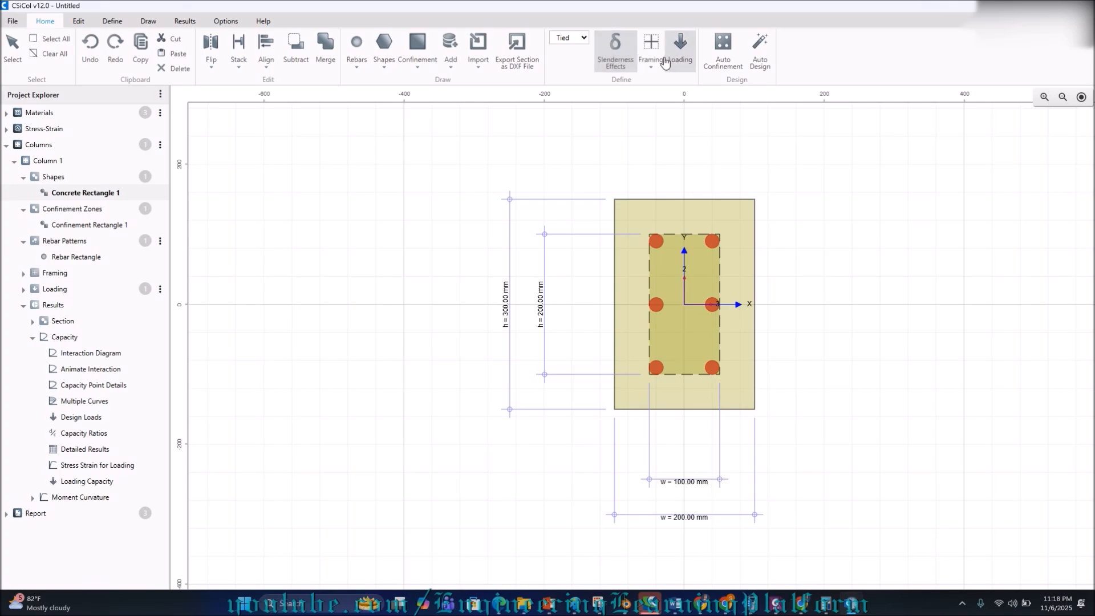
click(662, 61)
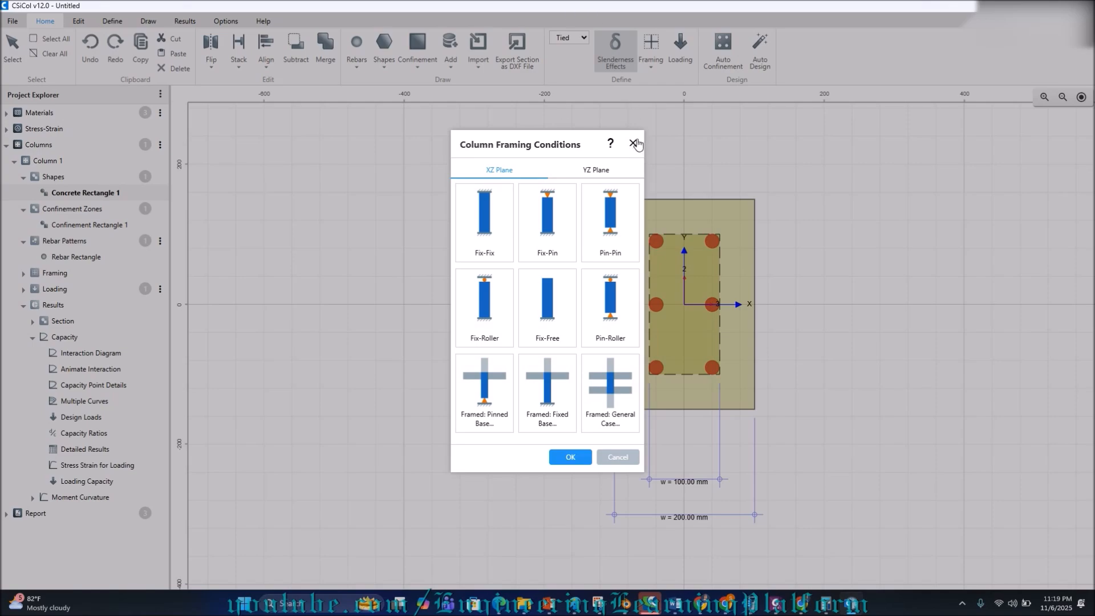
click(610, 238)
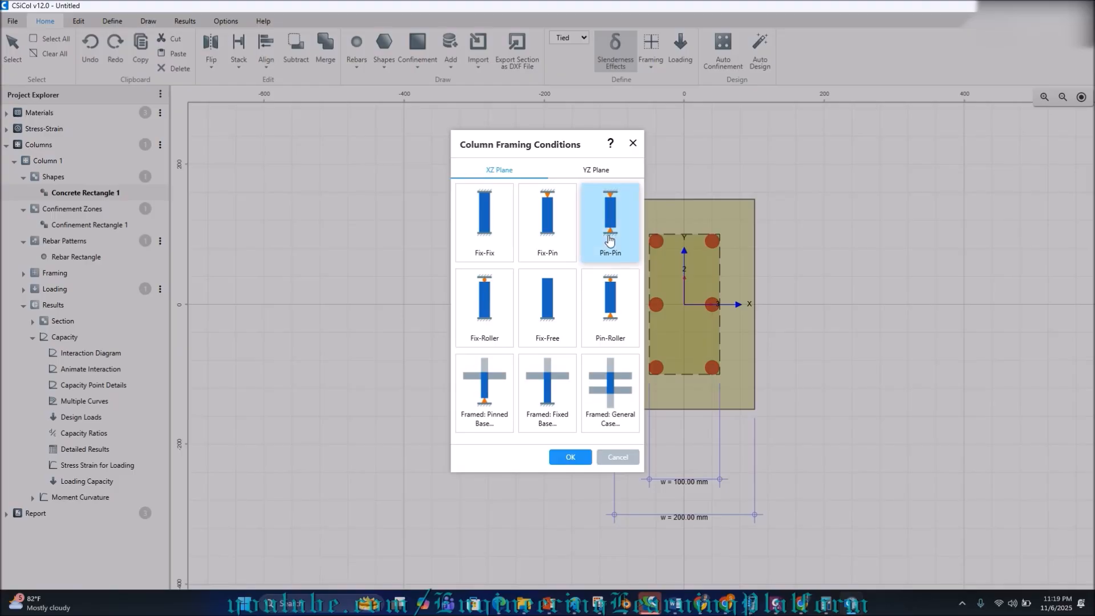
click(566, 458)
click(676, 67)
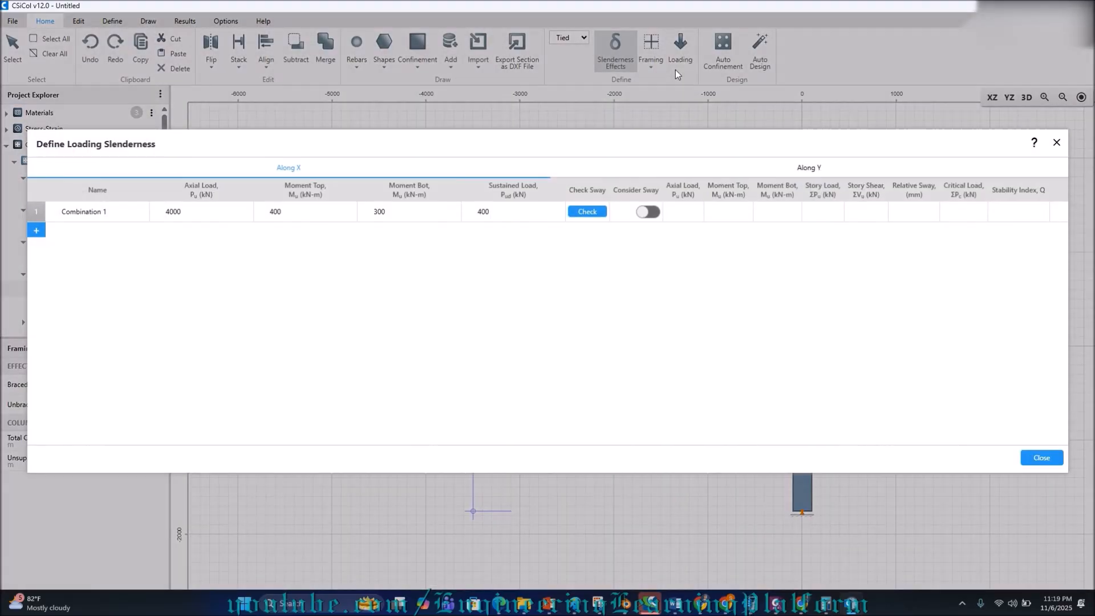
Run a Stability Index sway check on Combination 1 (Q = 0.01, no sway), leaving Consider Sway off.
click(597, 214)
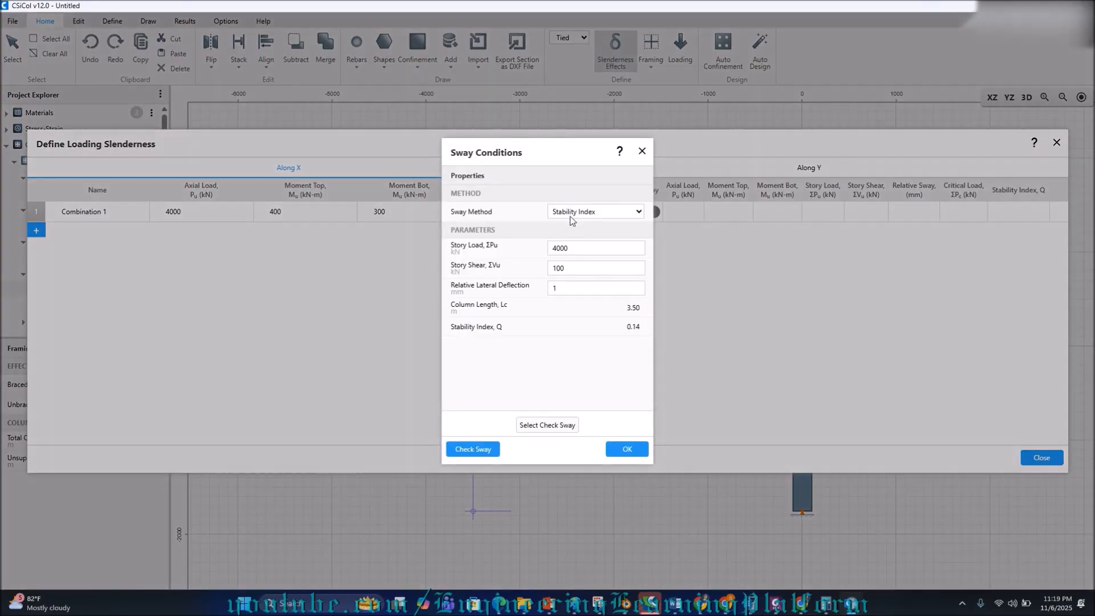
click(605, 212)
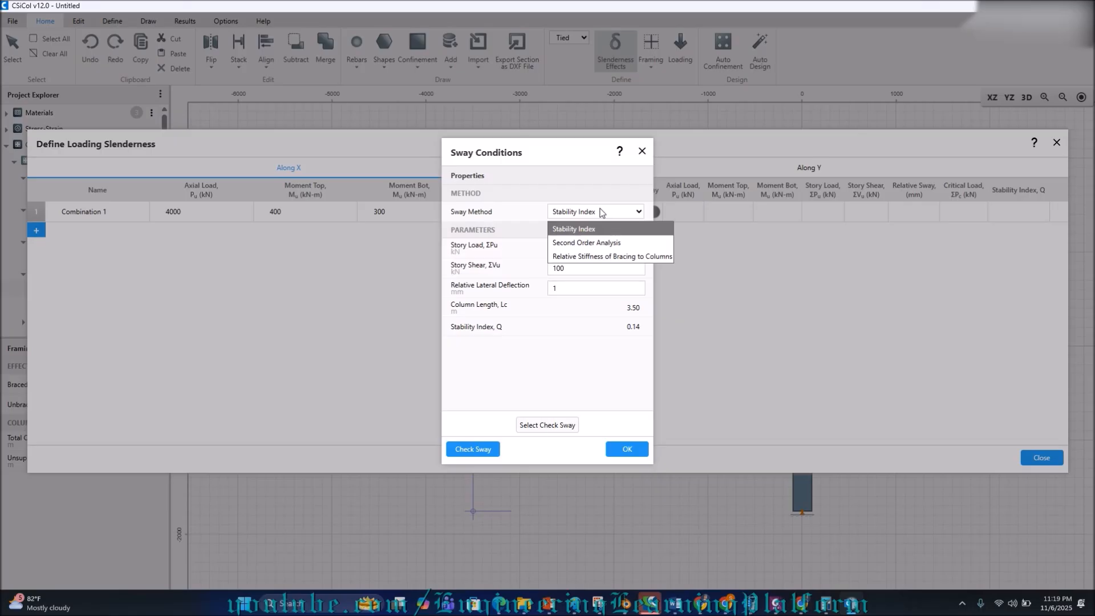
click(595, 229)
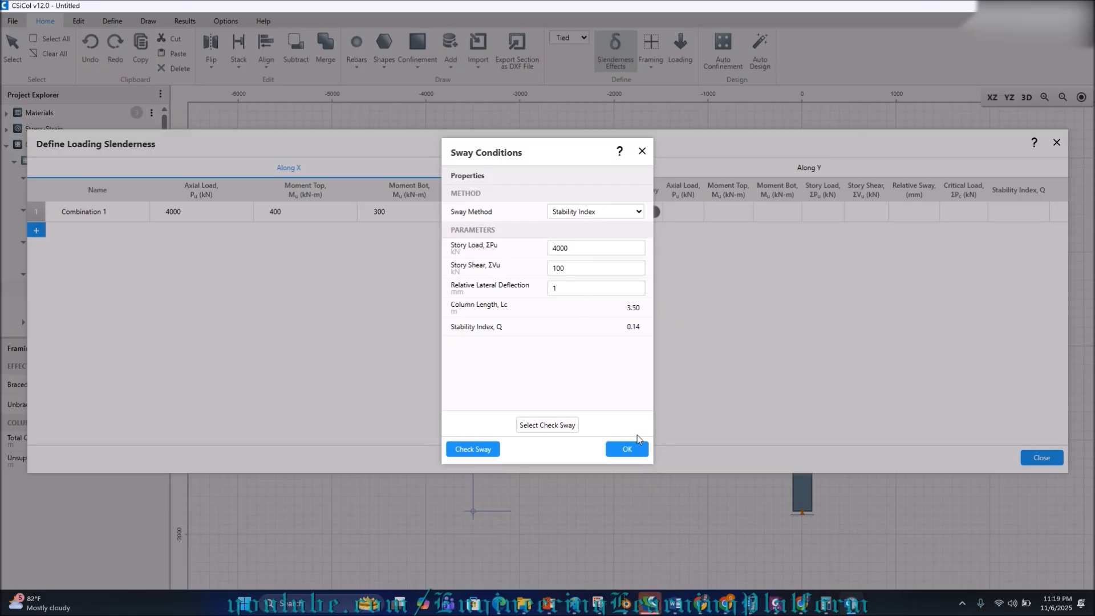
click(497, 454)
click(626, 450)
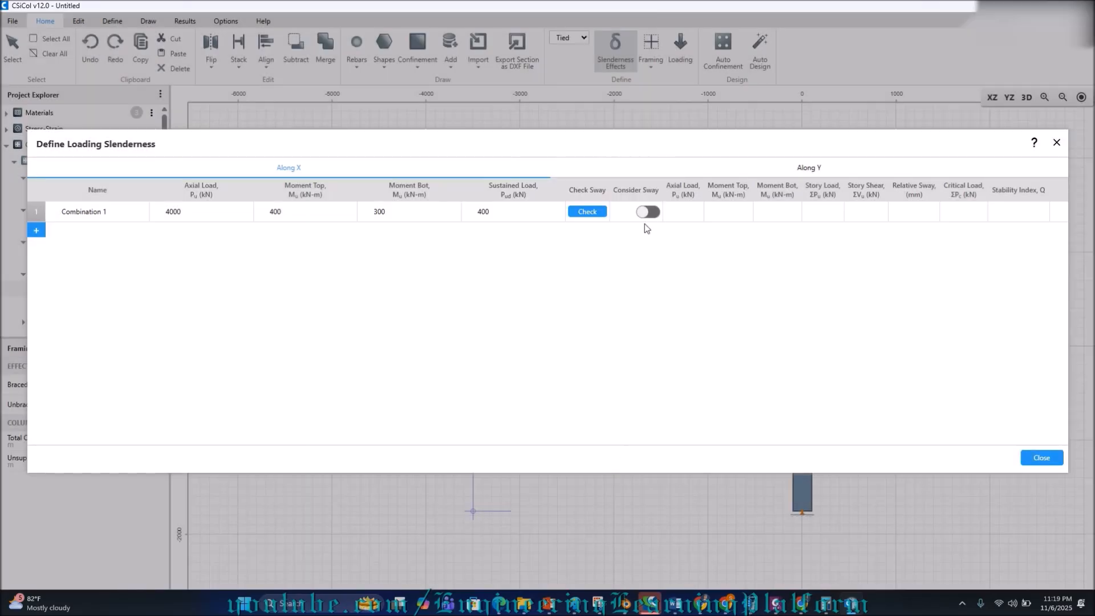
click(648, 213)
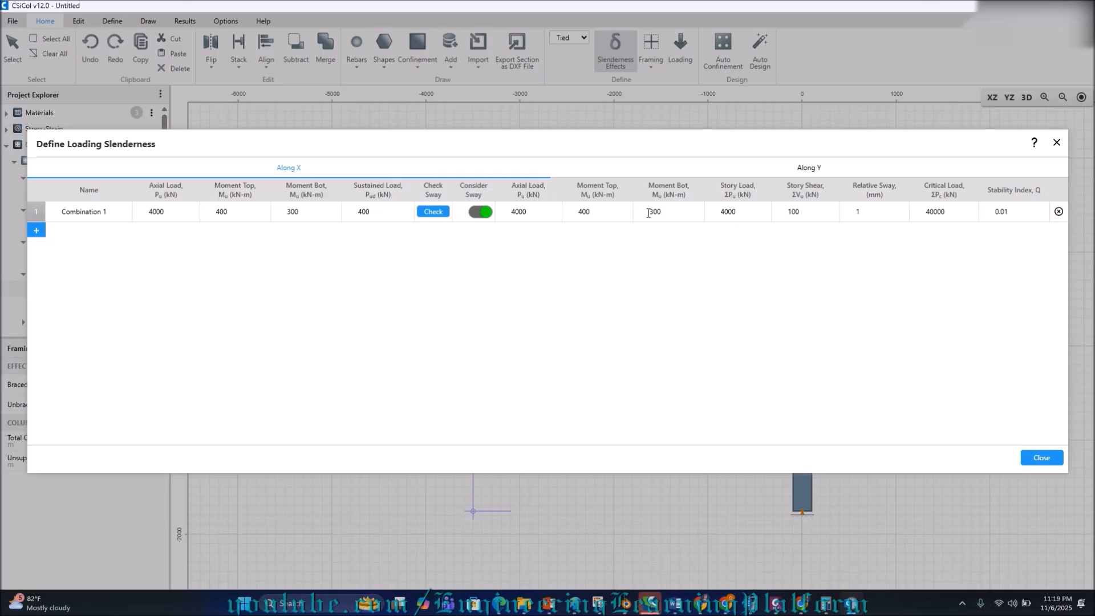
click(484, 213)
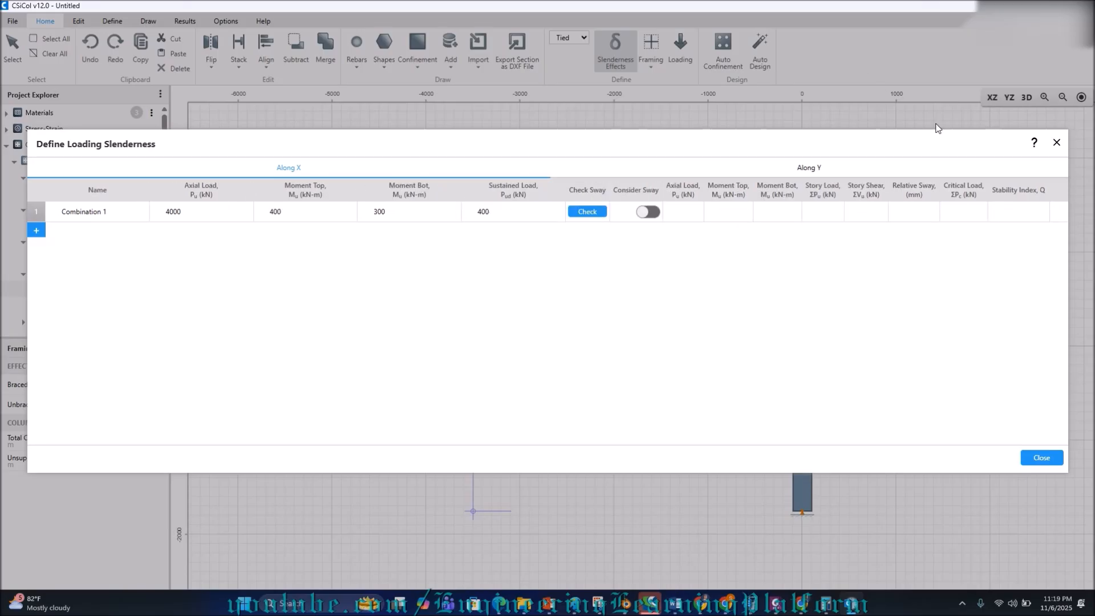
click(1062, 144)
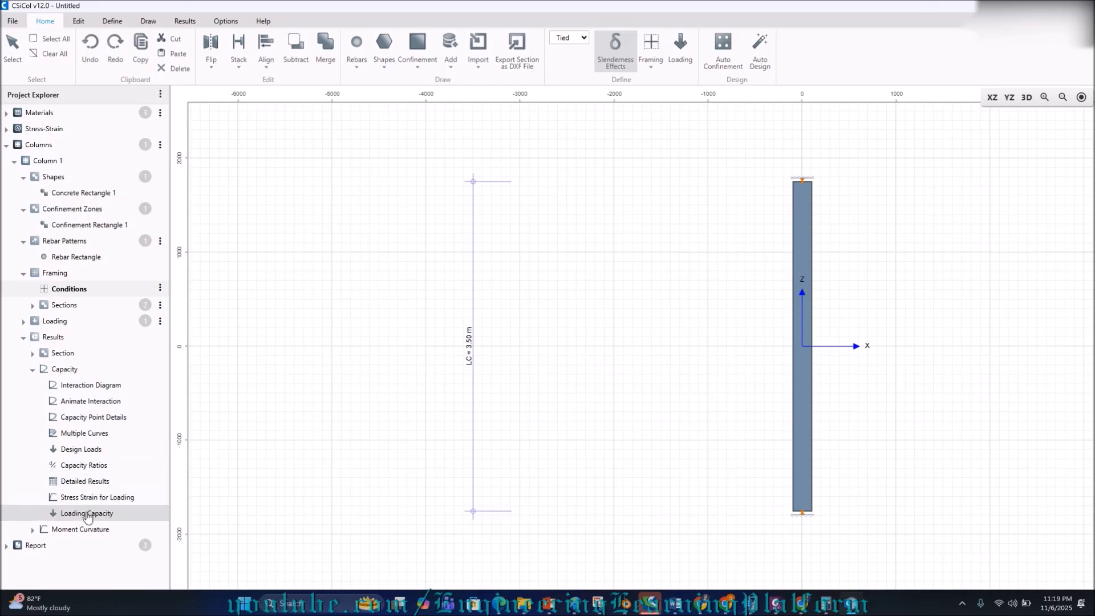
Switch to the Results commands with the 3.50 m pin-pin column elevation displayed.
click(186, 21)
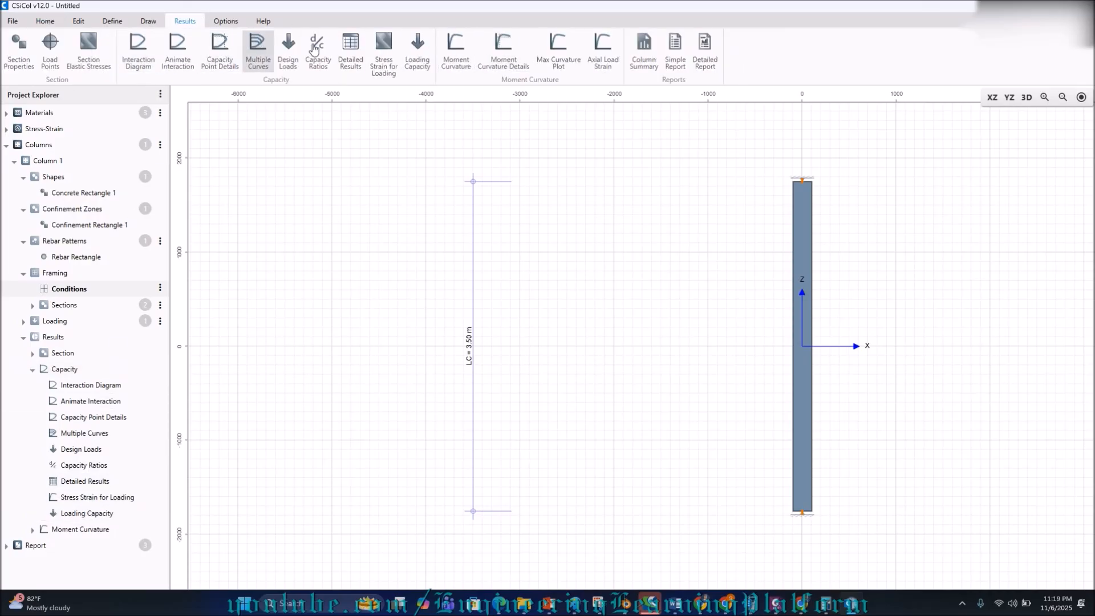